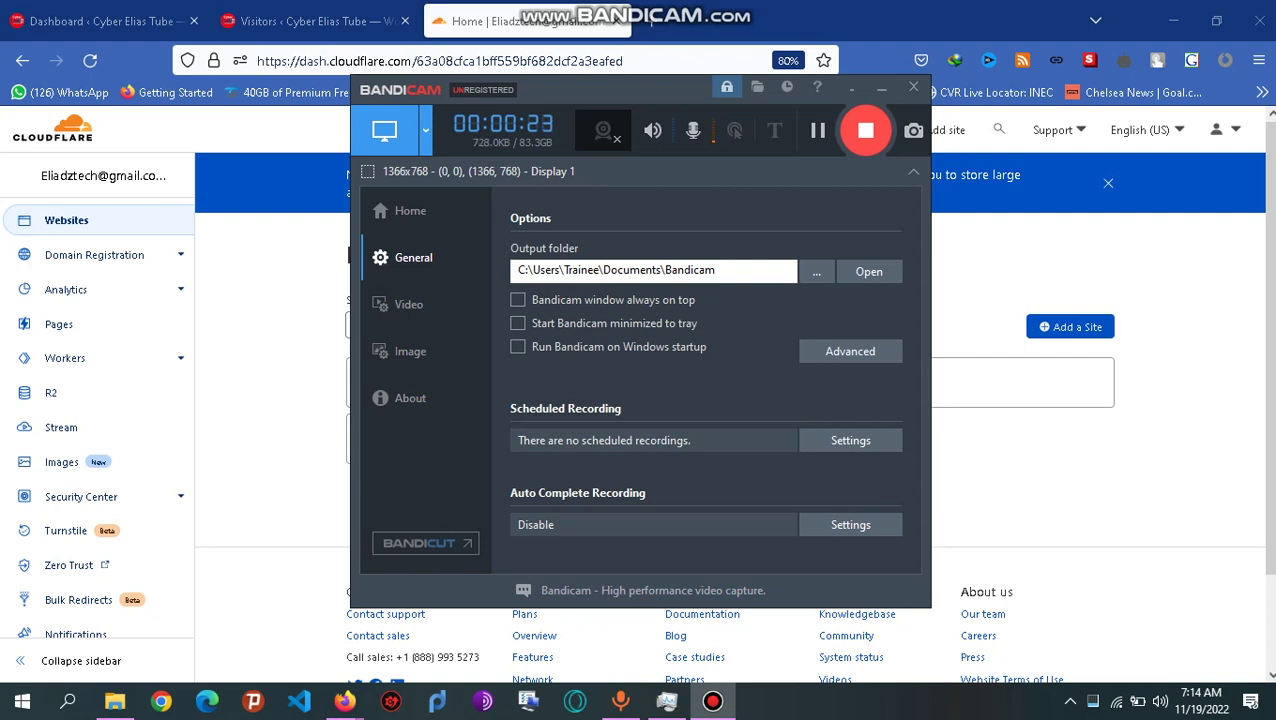
Step: Minimize the Bandicam recorder so the Cloudflare Home page with three sites shows
left_click(881, 88)
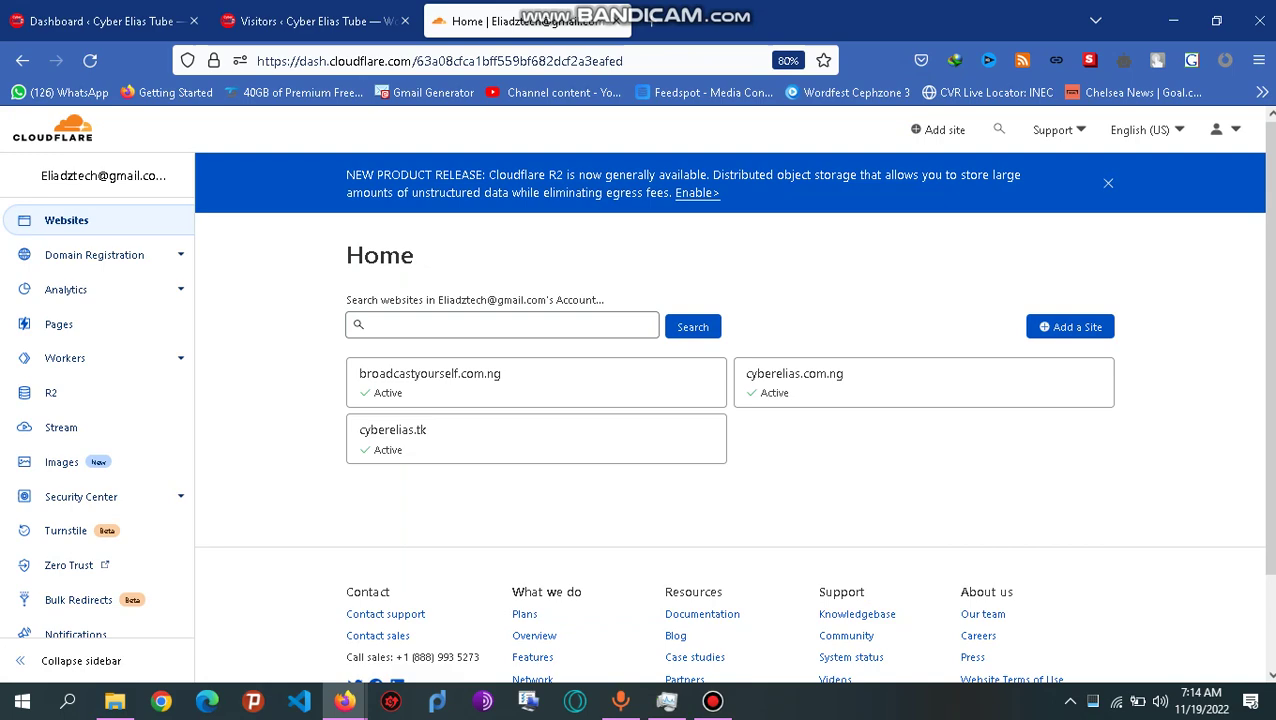
Step: Open the broadcastyourself.com.ng site's Overview page from the Home page list
scroll(733, 400, "down", 2)
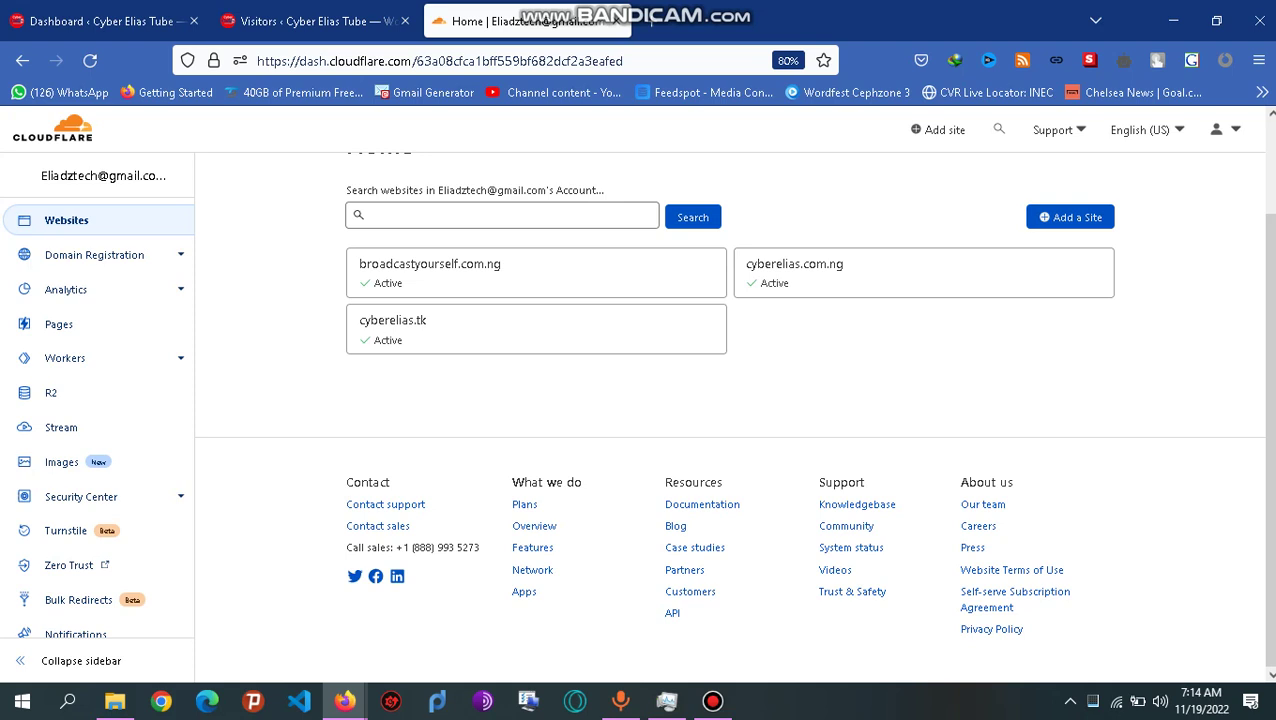
scroll(90, 390, "down", 2)
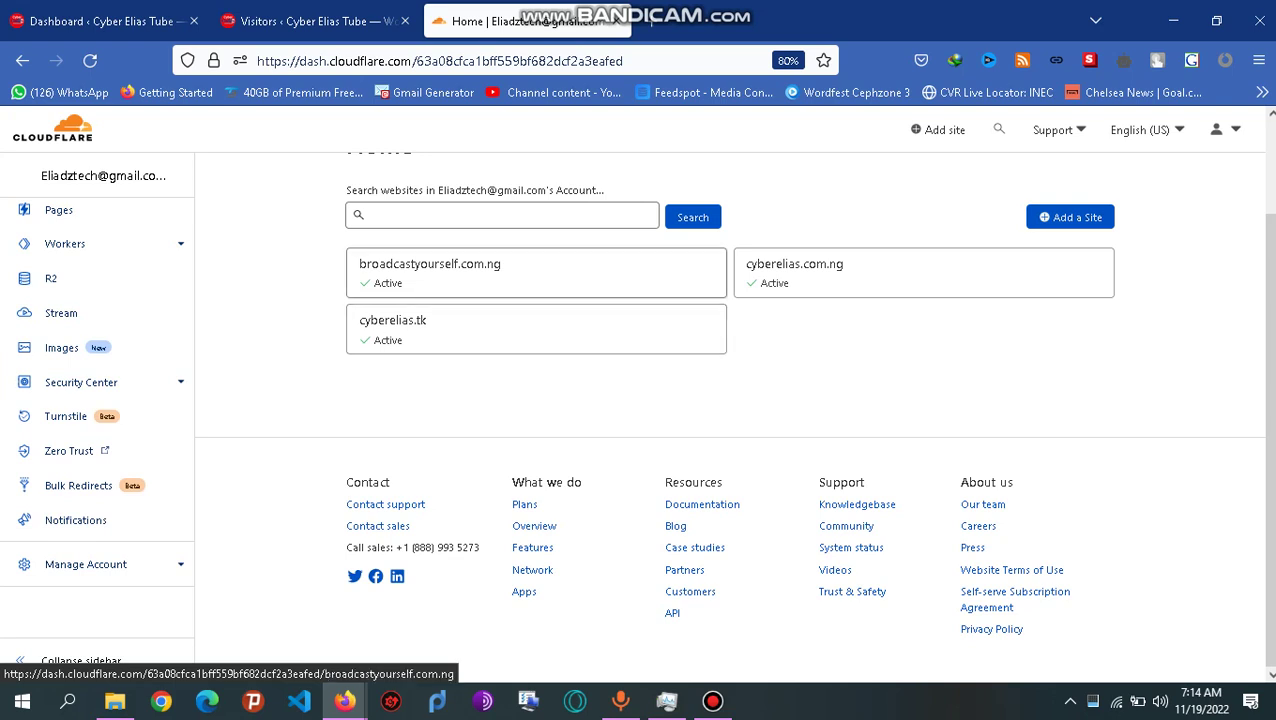
left_click(430, 270)
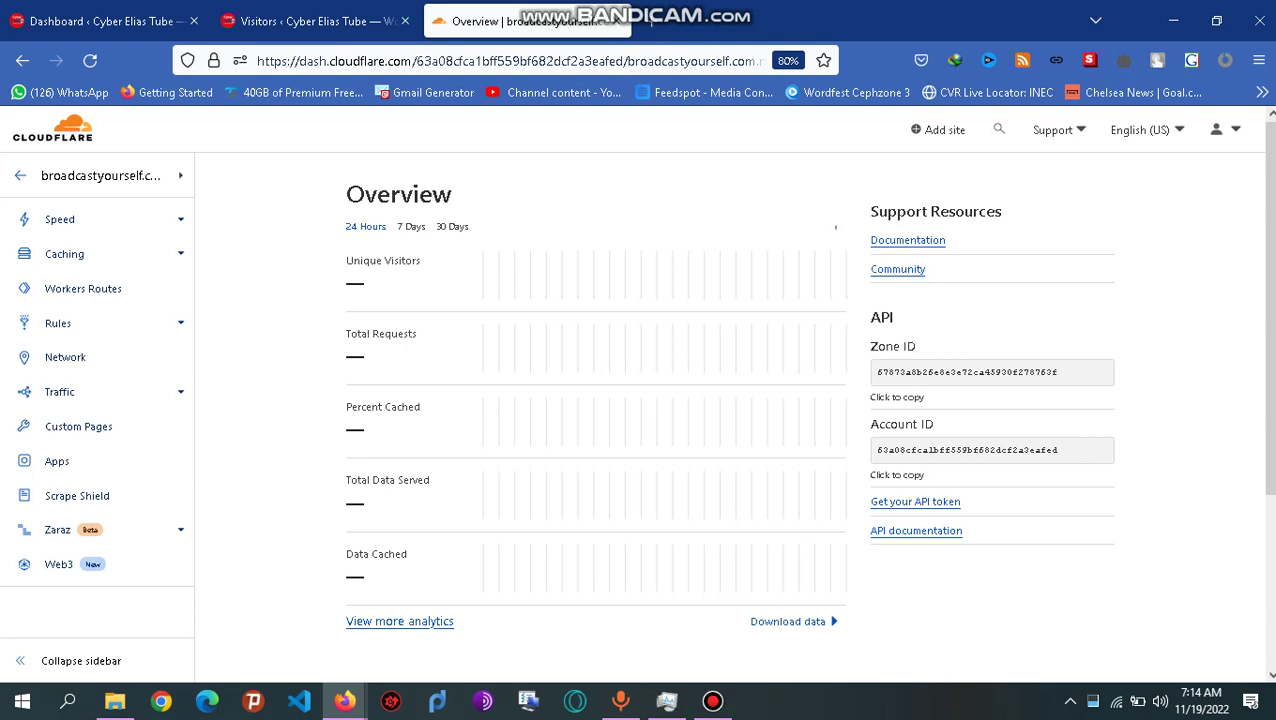
scroll(77, 514, "up", 1)
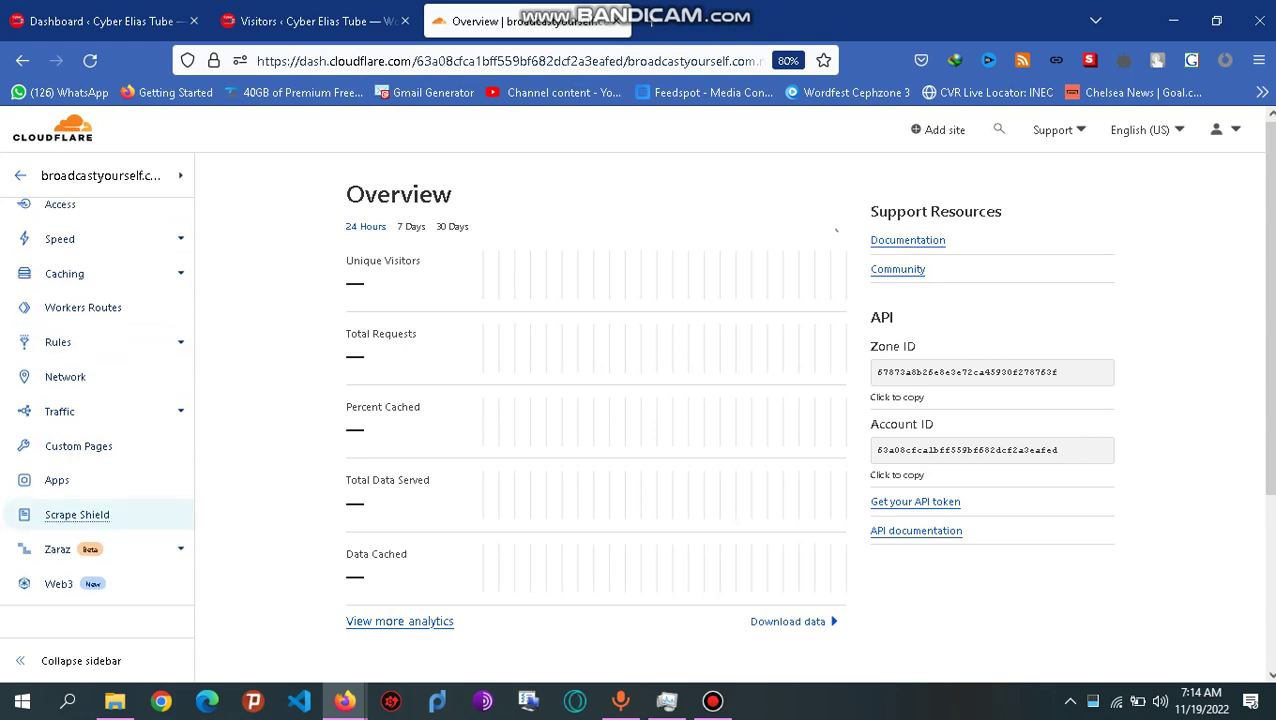
scroll(77, 500, "up", 3)
scroll(77, 322, "down", 3)
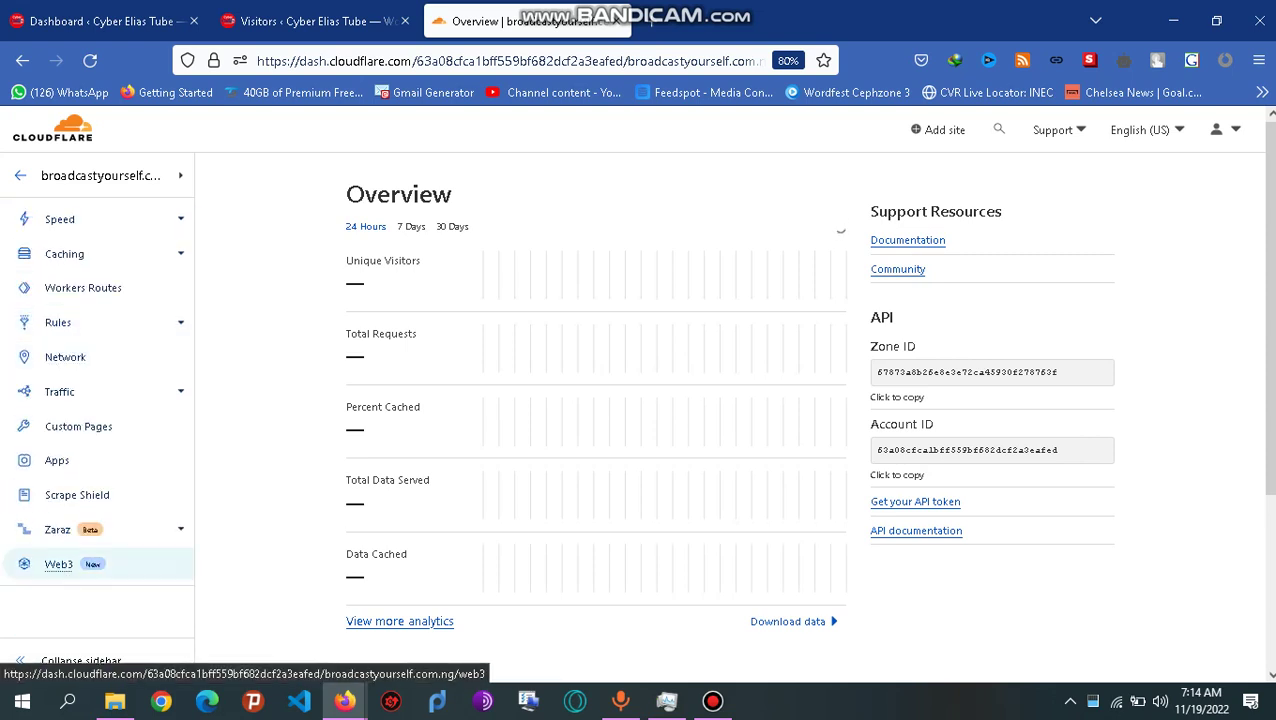
Step: Go to Zaraz tools, choose Add new tool, and browse the catalog (Bing, Custom HTML, Google Analytics)
left_click(57, 529)
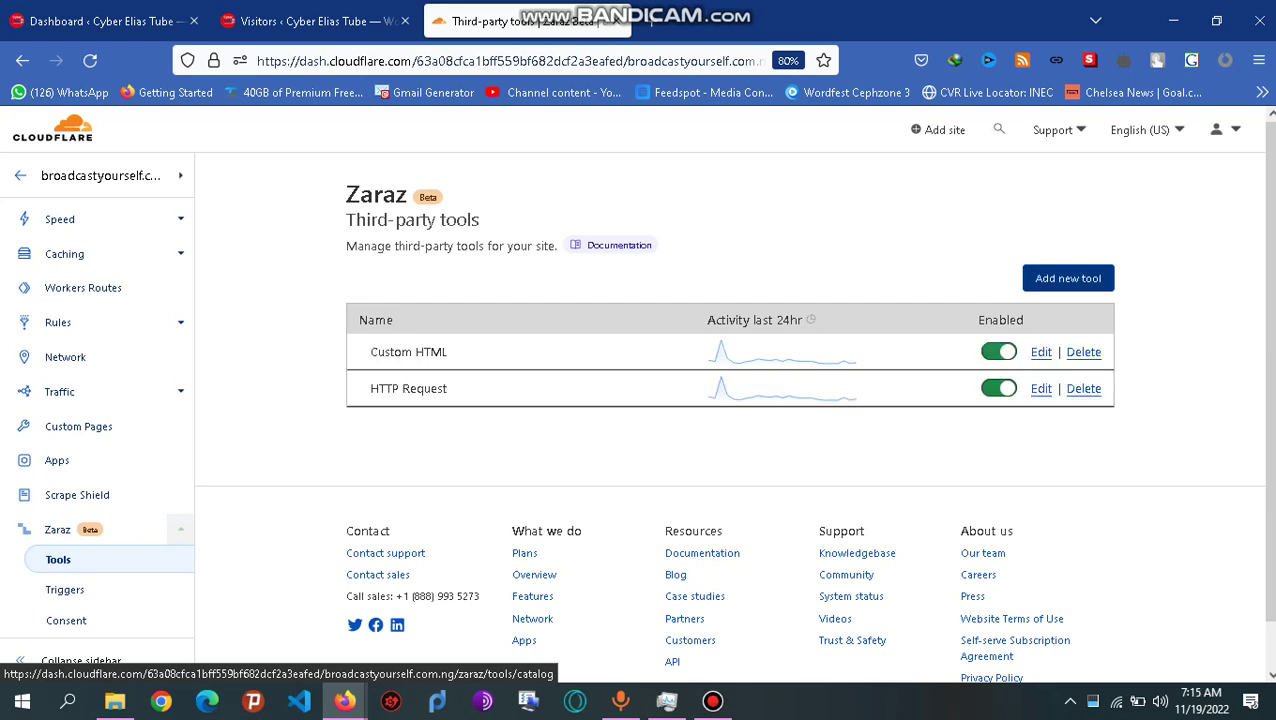
left_click(1068, 278)
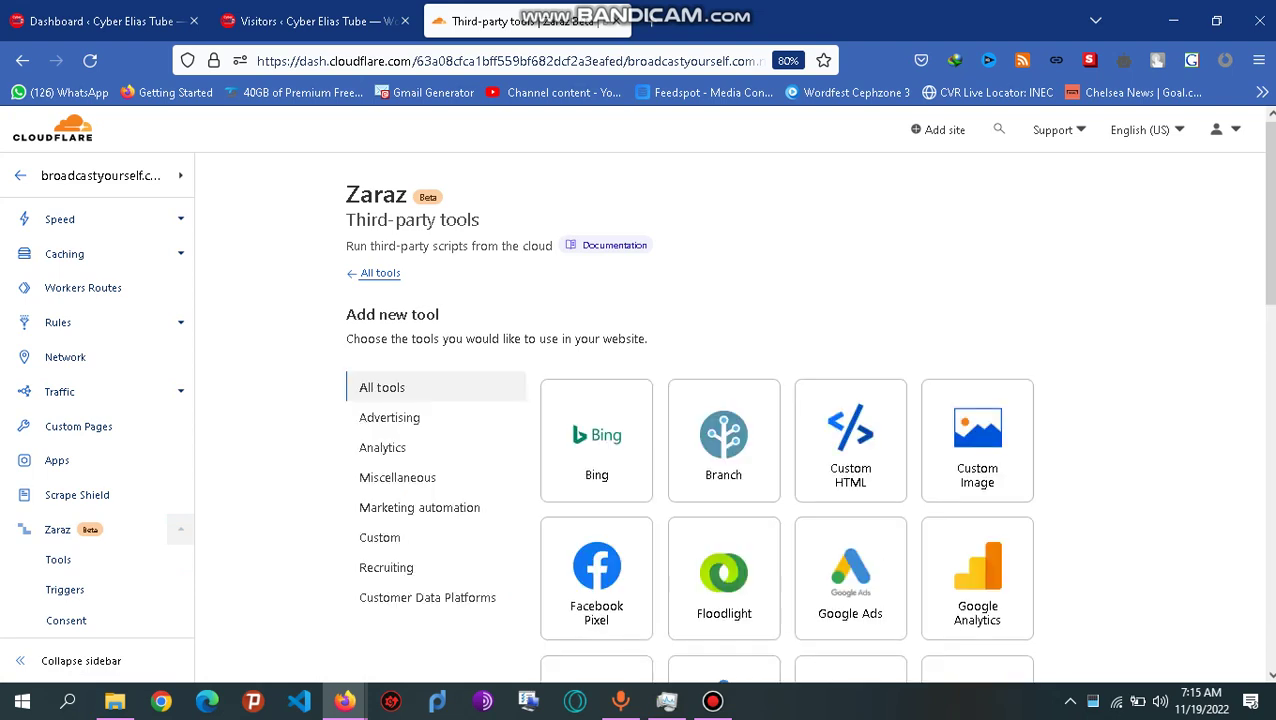
scroll(790, 430, "down", 3)
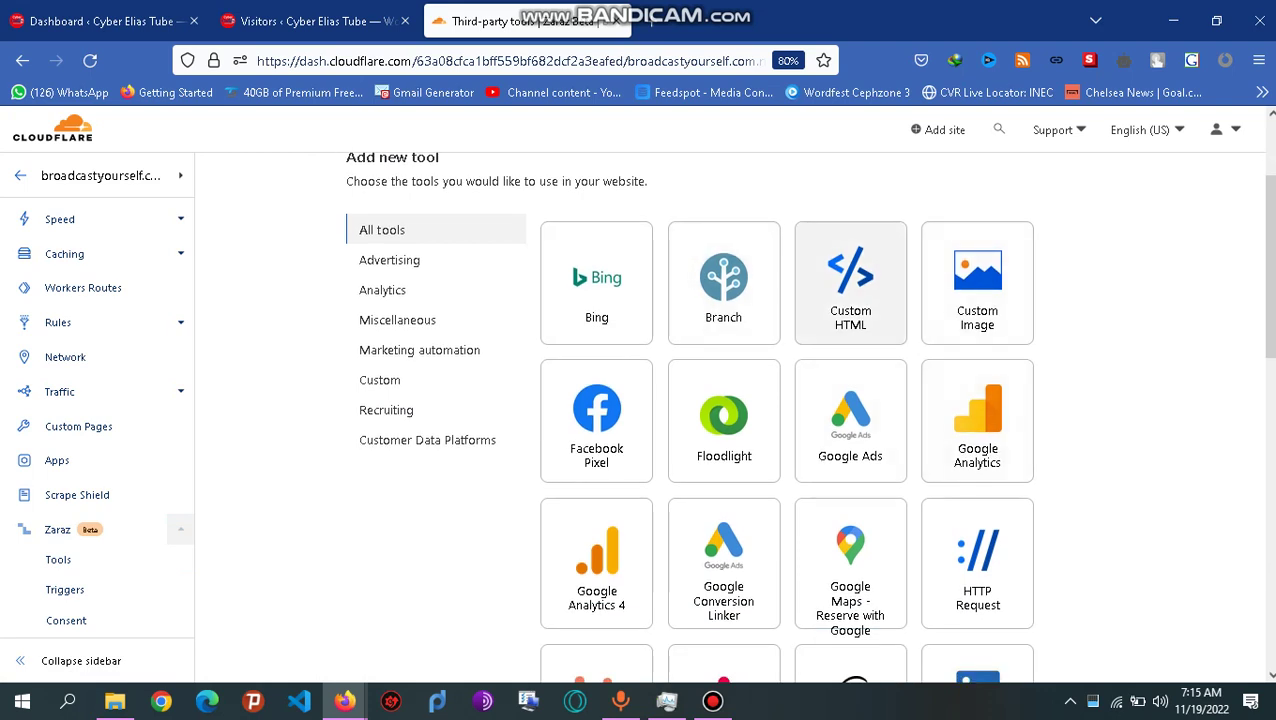
scroll(724, 420, "down", 2)
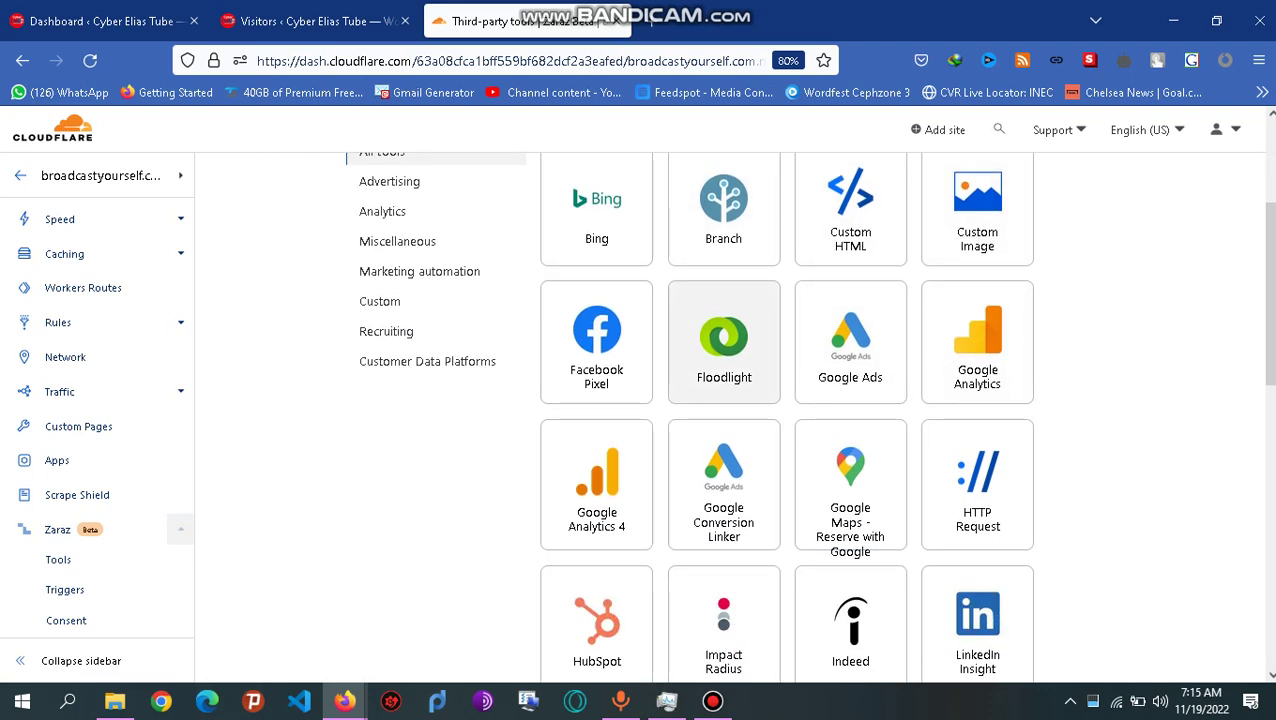
scroll(850, 300, "down", 2)
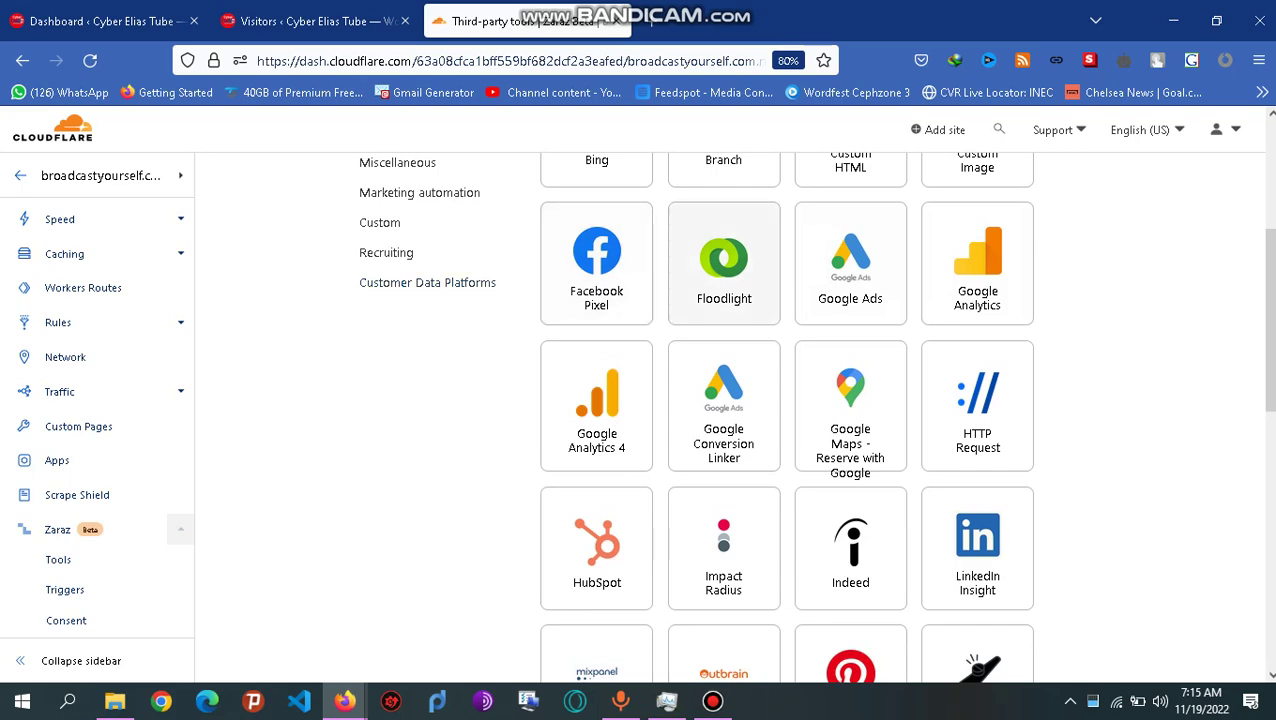
scroll(850, 400, "down", 4)
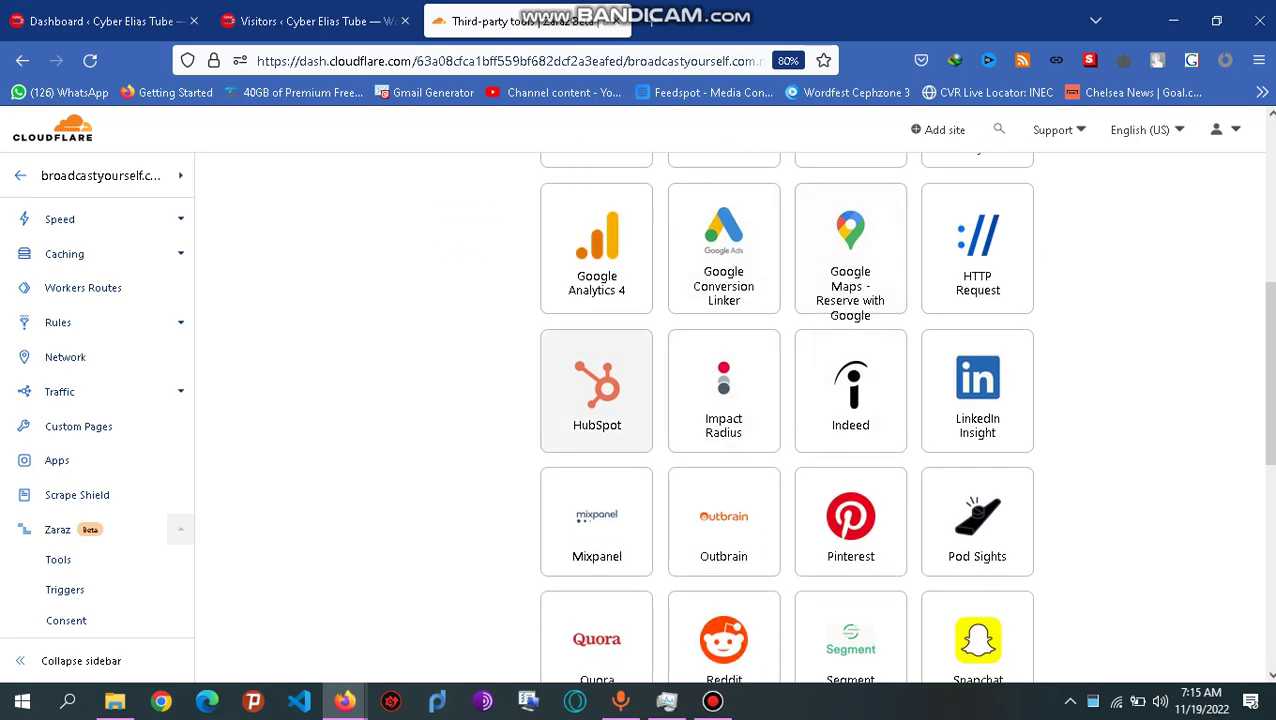
scroll(850, 364, "down", 4)
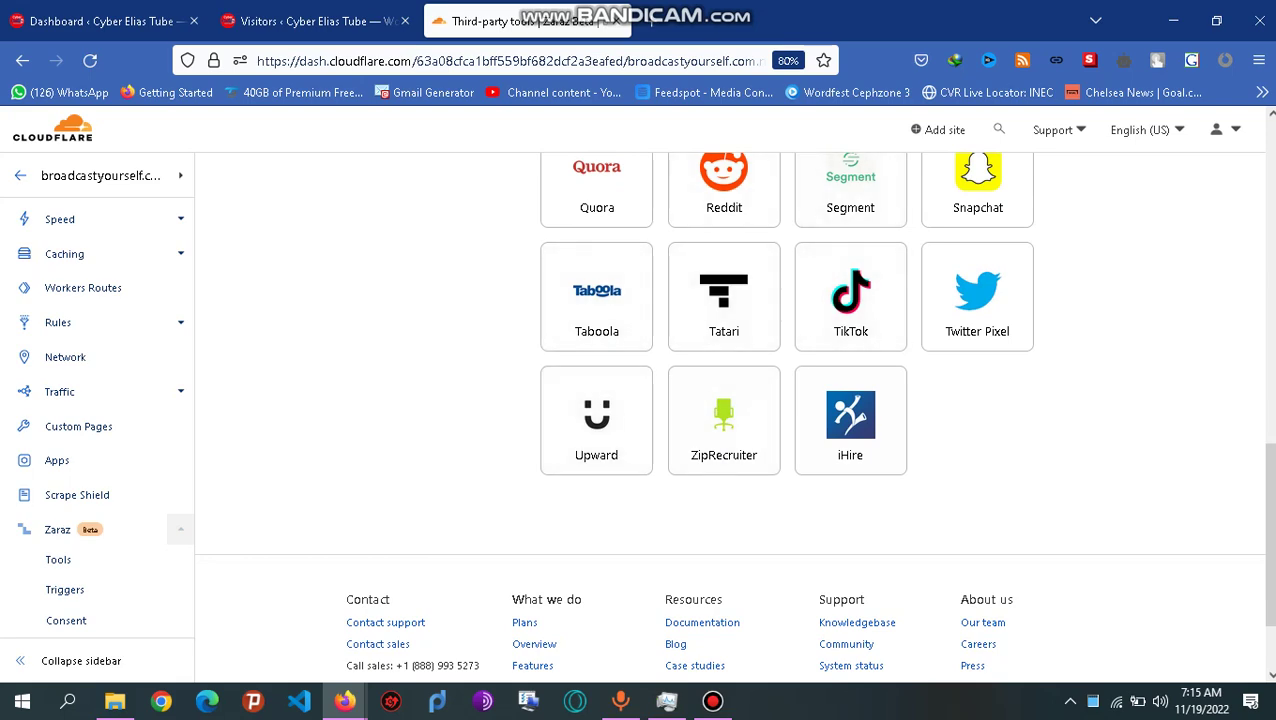
scroll(850, 330, "up", 2)
scroll(724, 430, "up", 8)
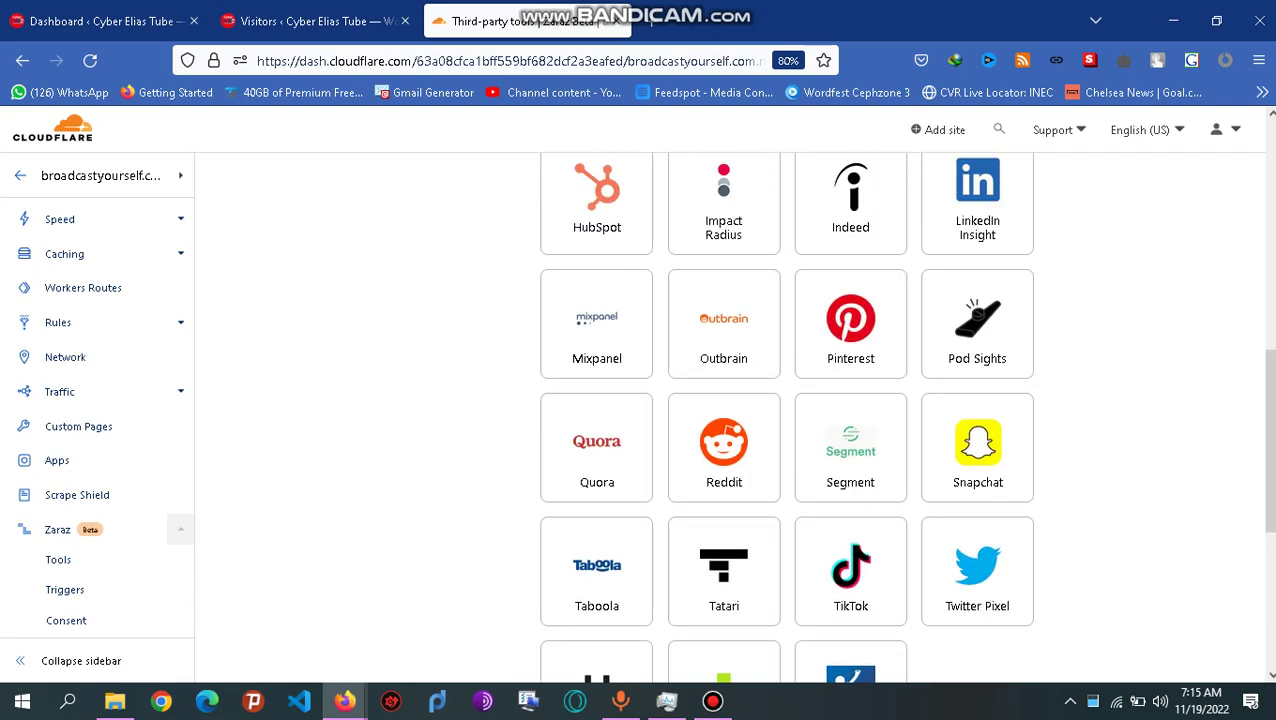
scroll(724, 430, "up", 2)
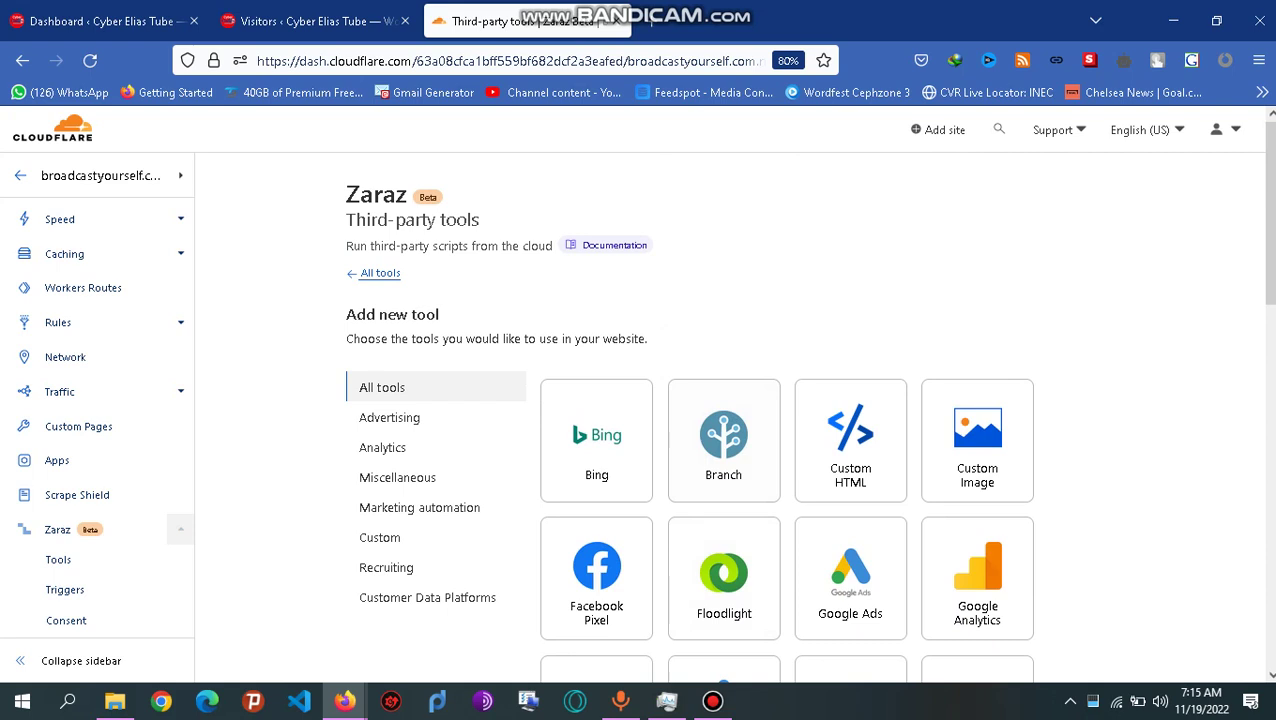
scroll(596, 440, "down", 3)
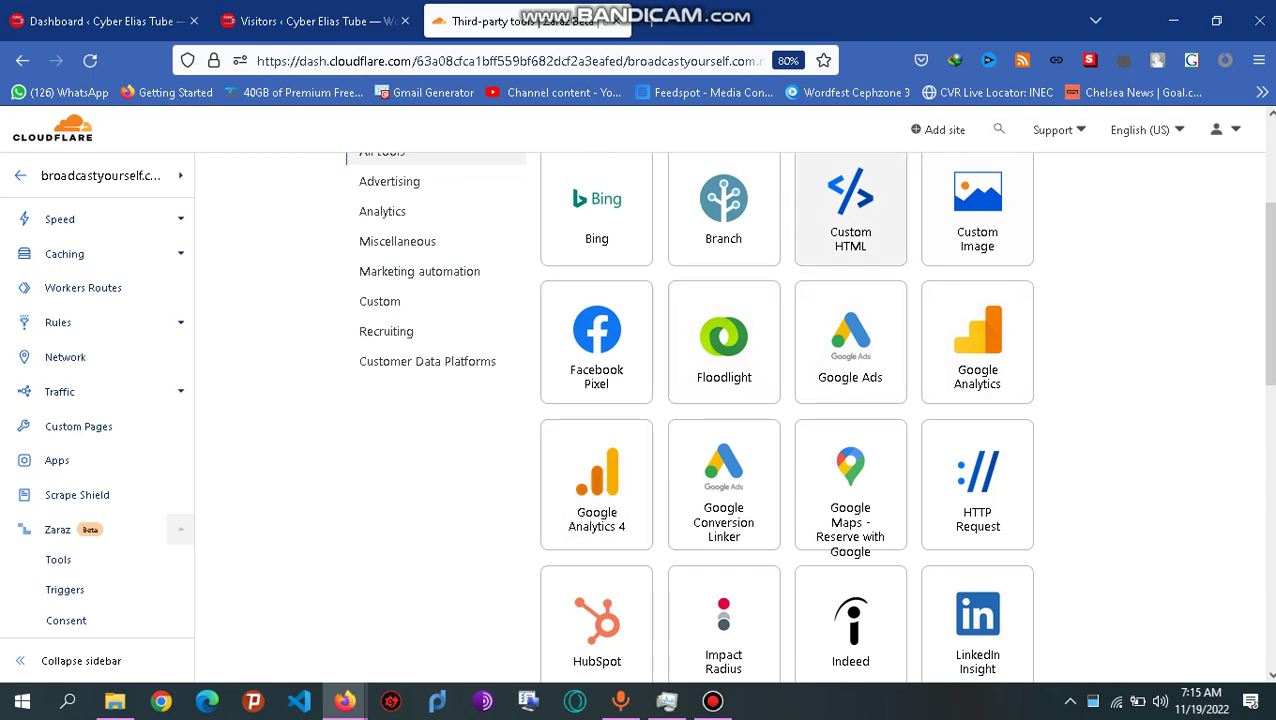
Step: Start a Custom HTML tool and rename it from Custom HTML to Test
left_click(850, 210)
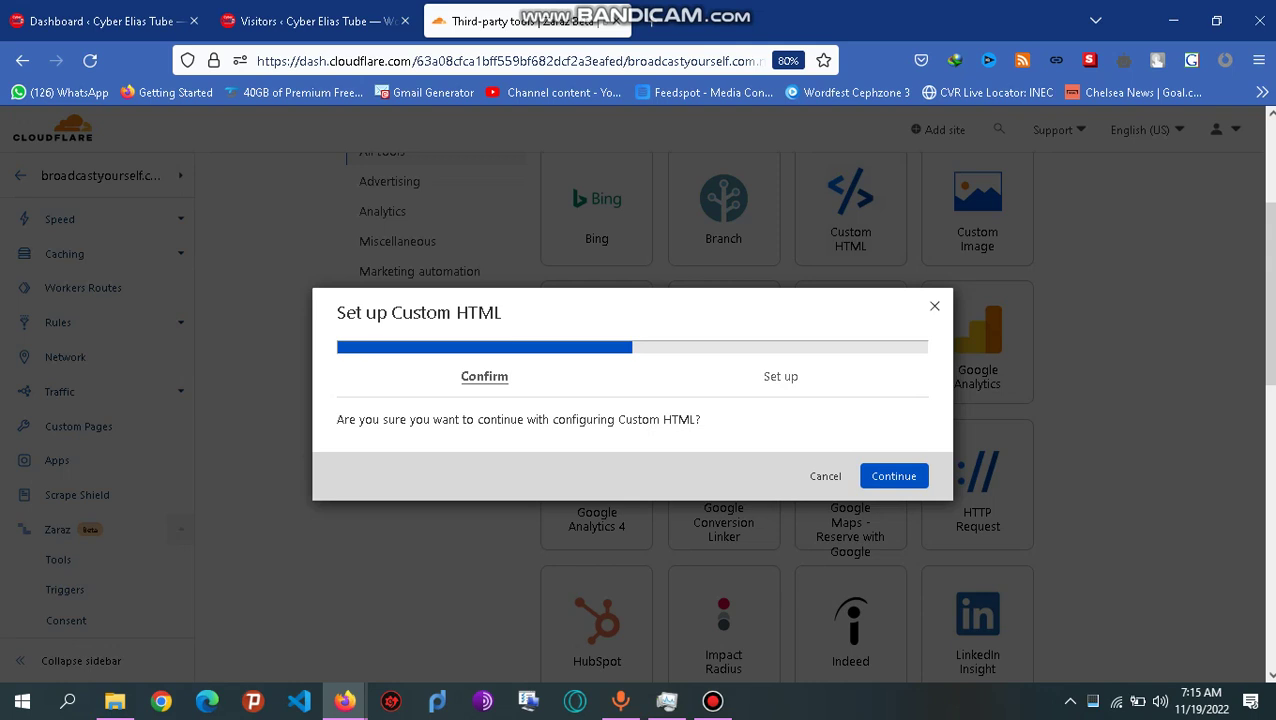
left_click(893, 476)
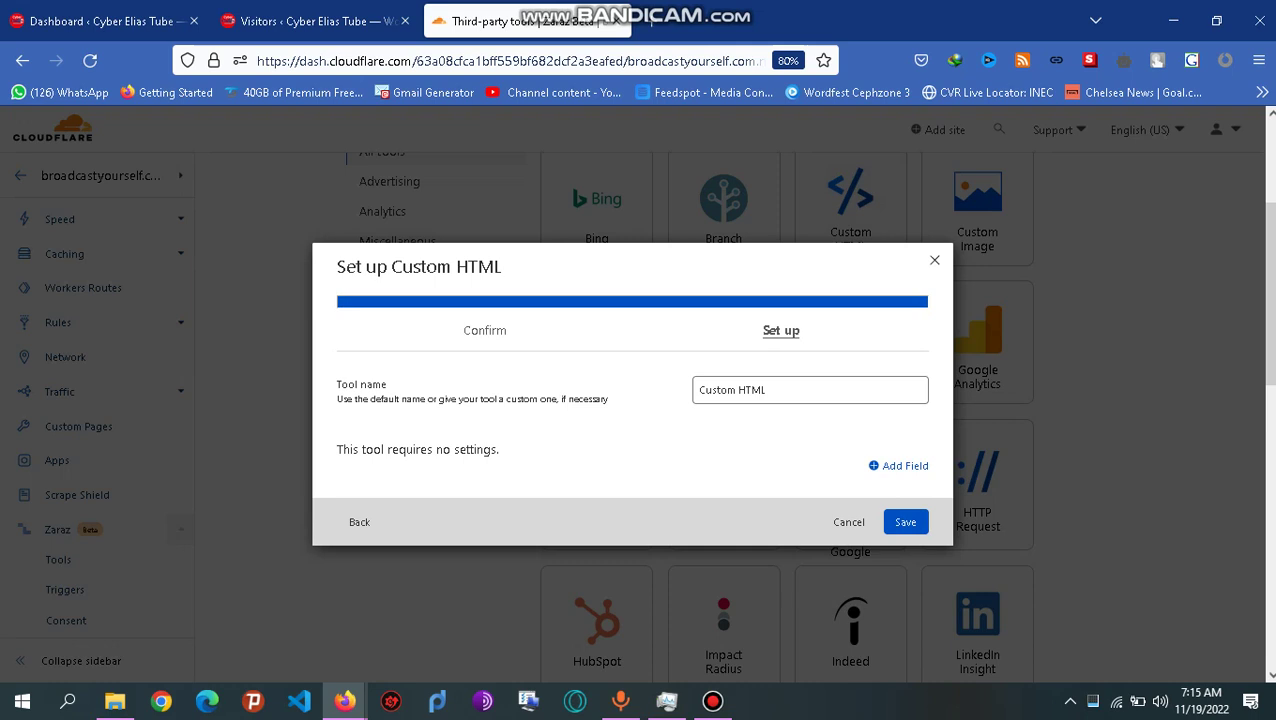
left_click(767, 390)
left_click_drag(767, 390, 697, 390)
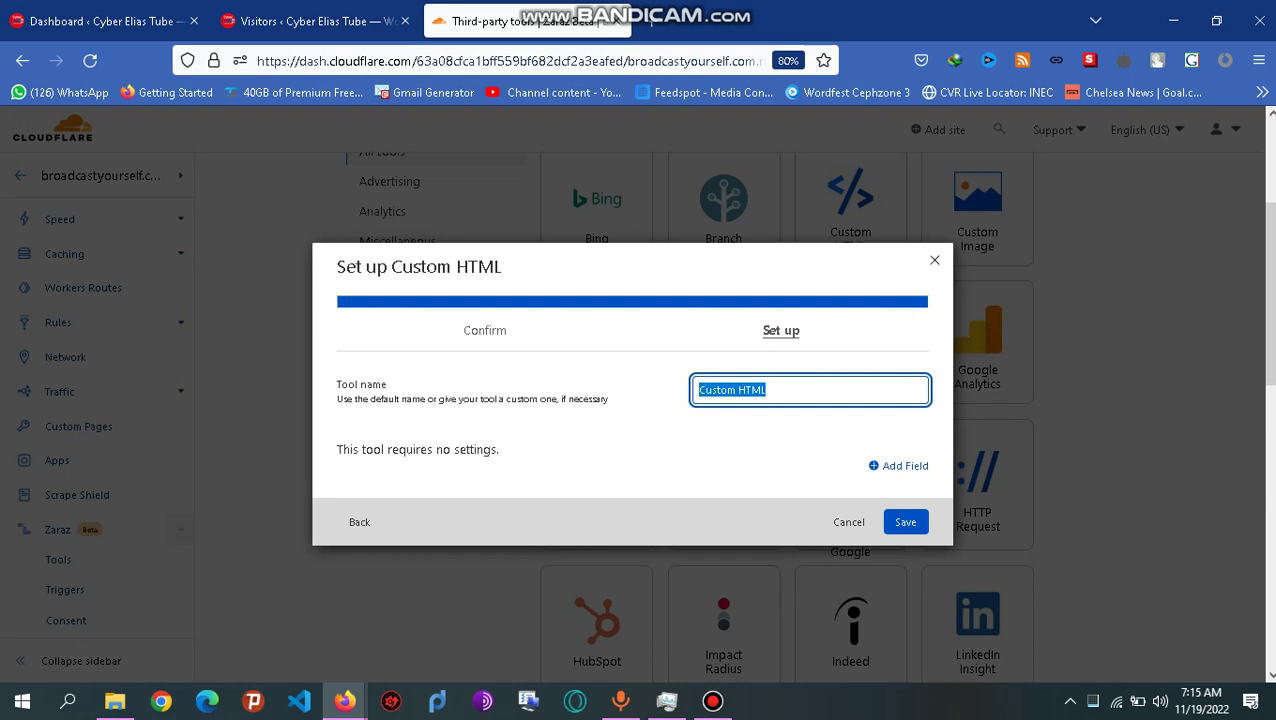
type("Test")
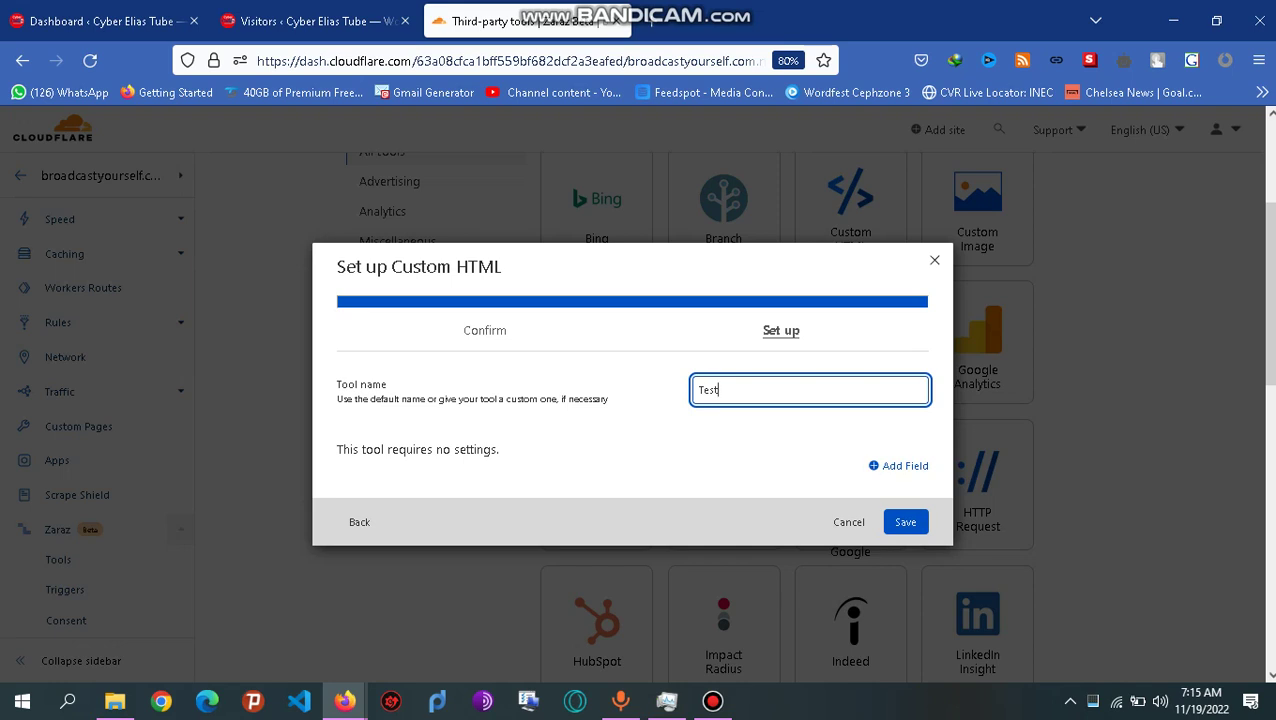
Step: Add an HTML Code field to the Test tool's setup
key("Tab")
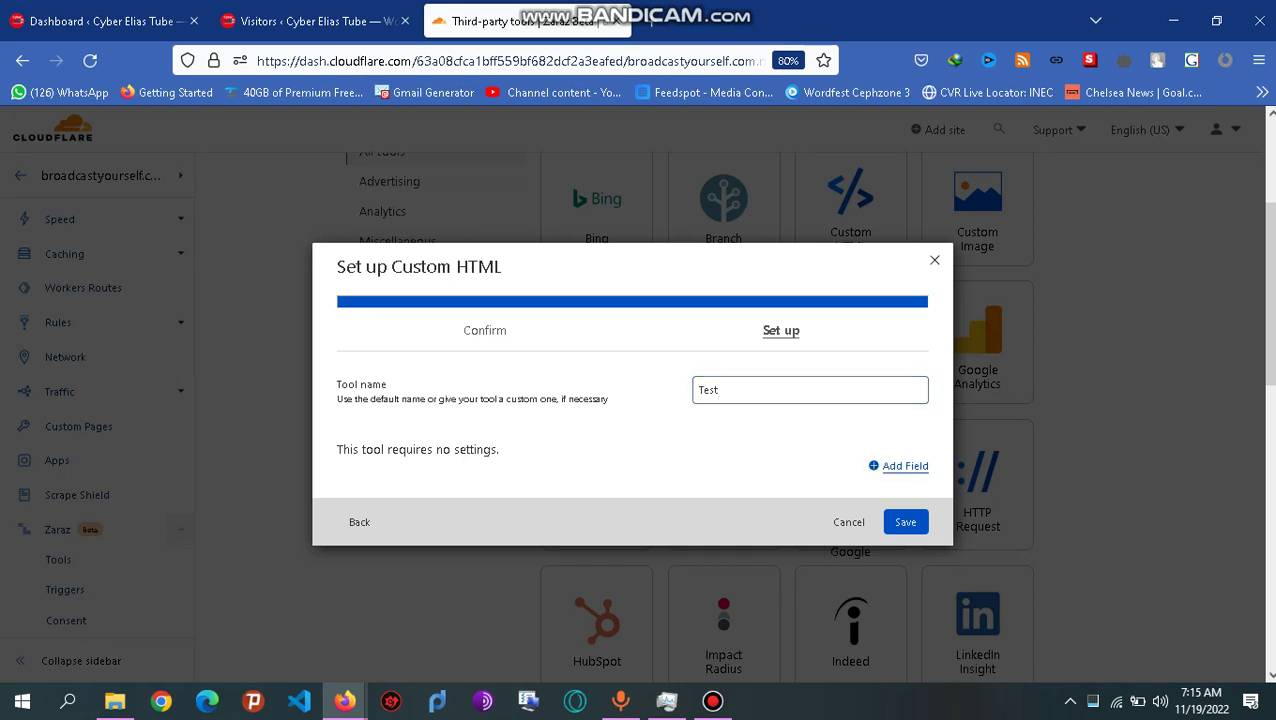
key("Return")
key("Tab")
key("Down")
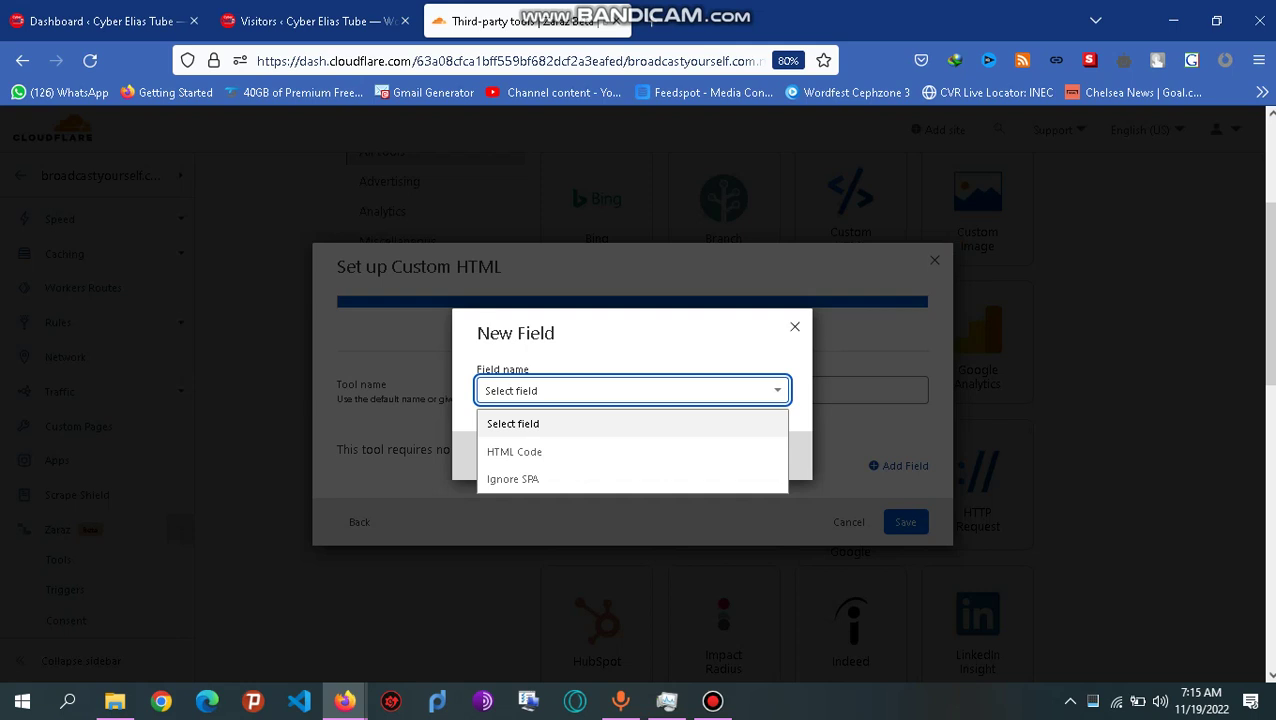
key("Down")
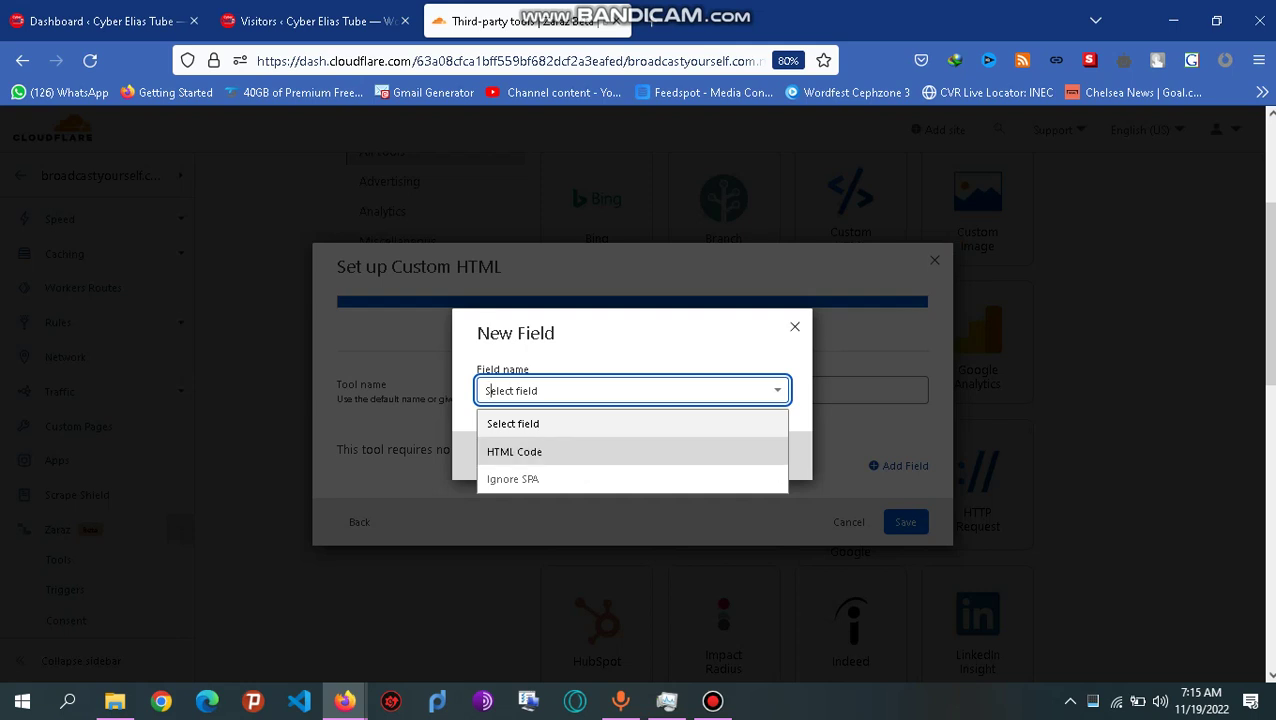
key("Return")
key("Tab")
key("Return")
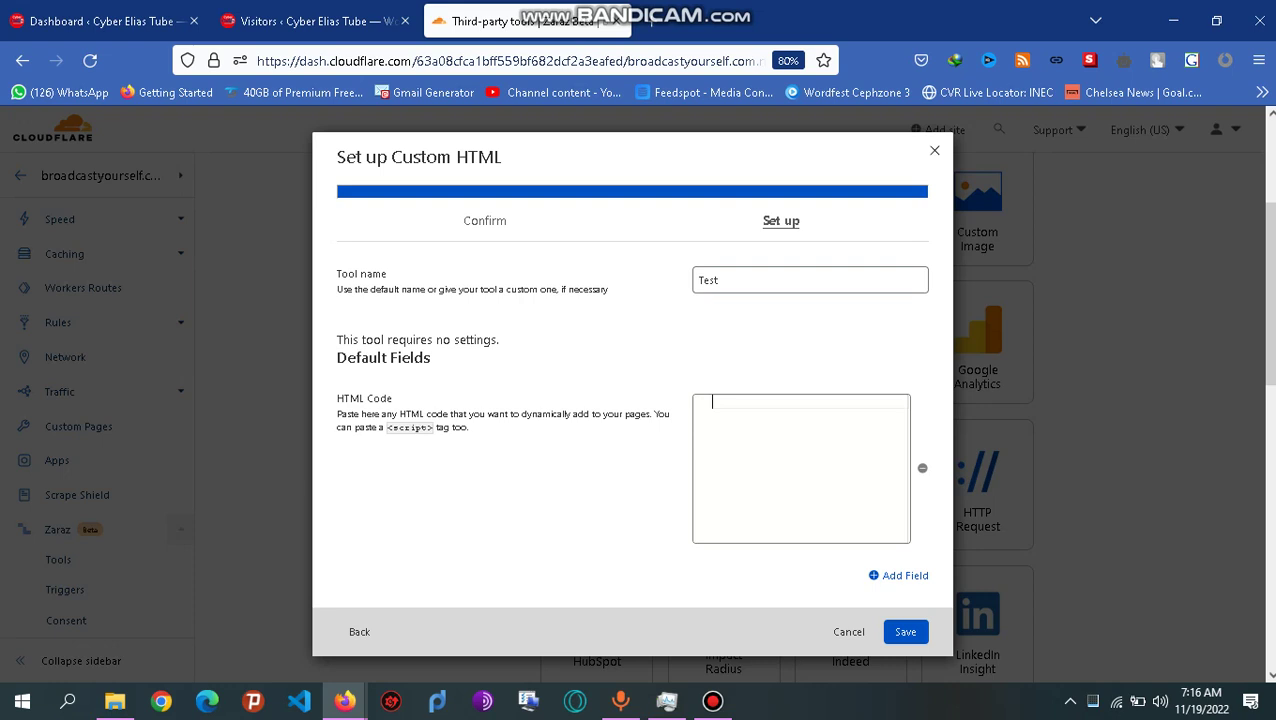
type("<")
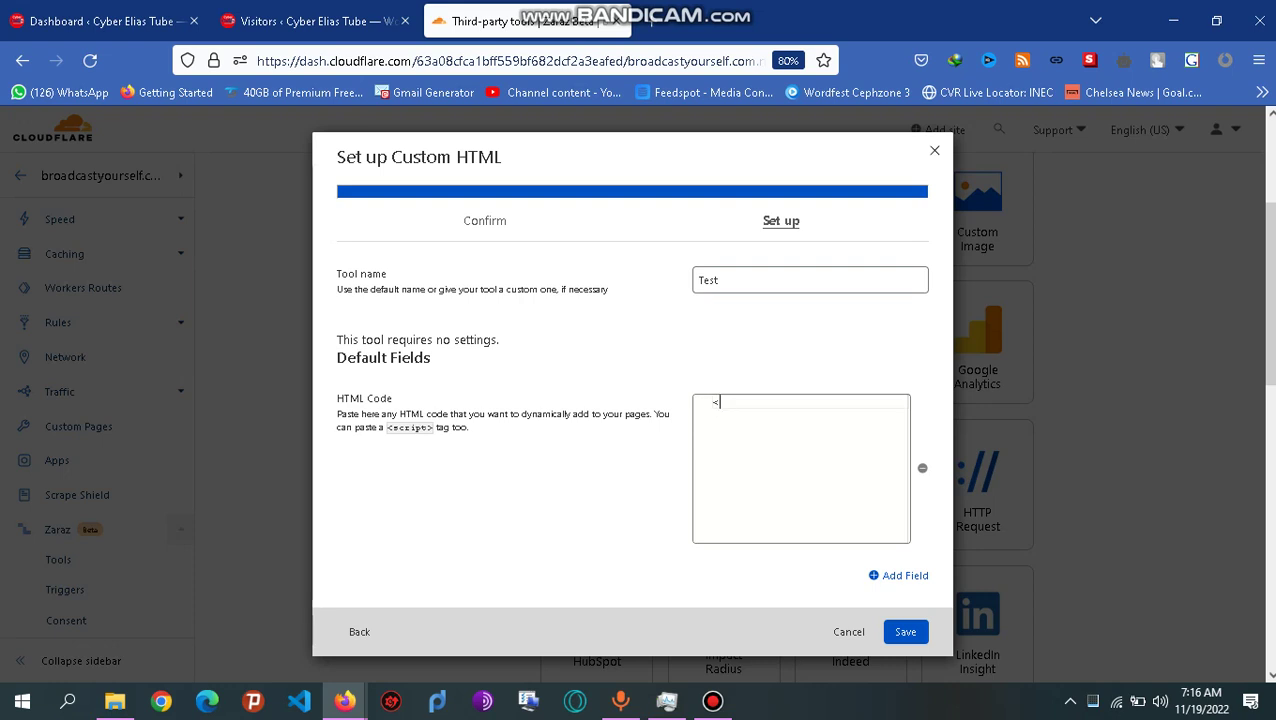
type("ifram")
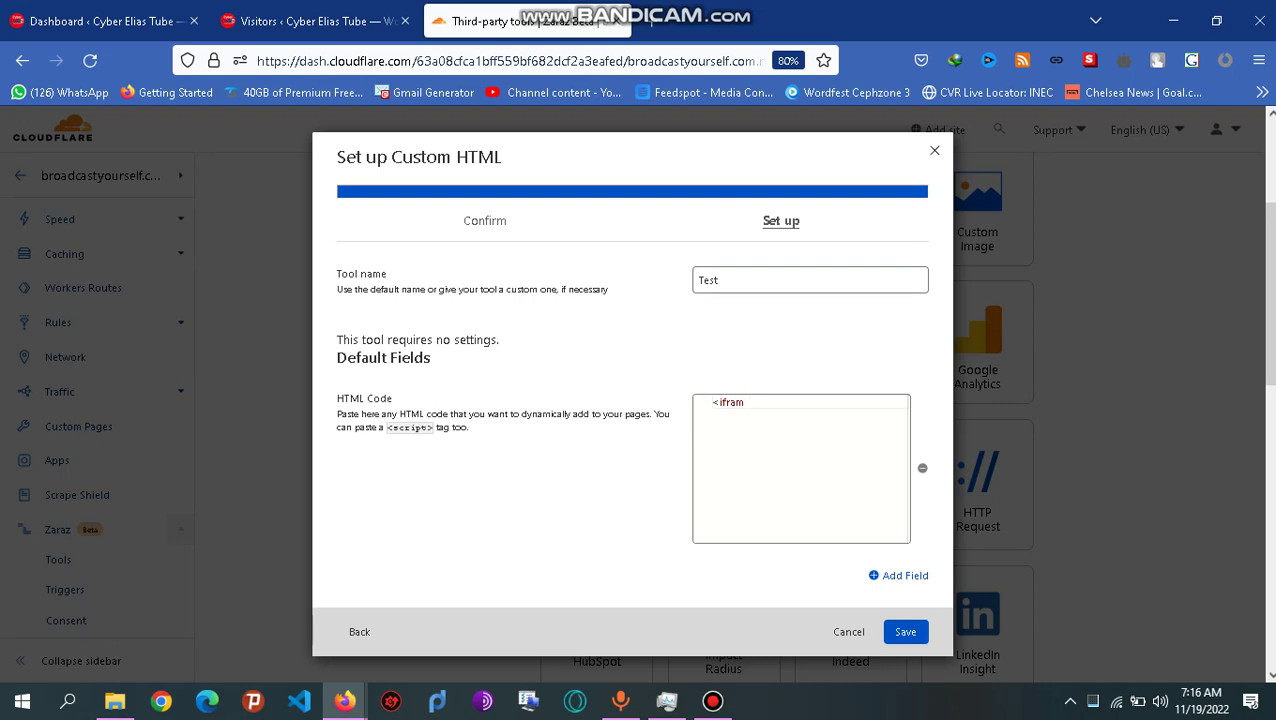
type("e src")
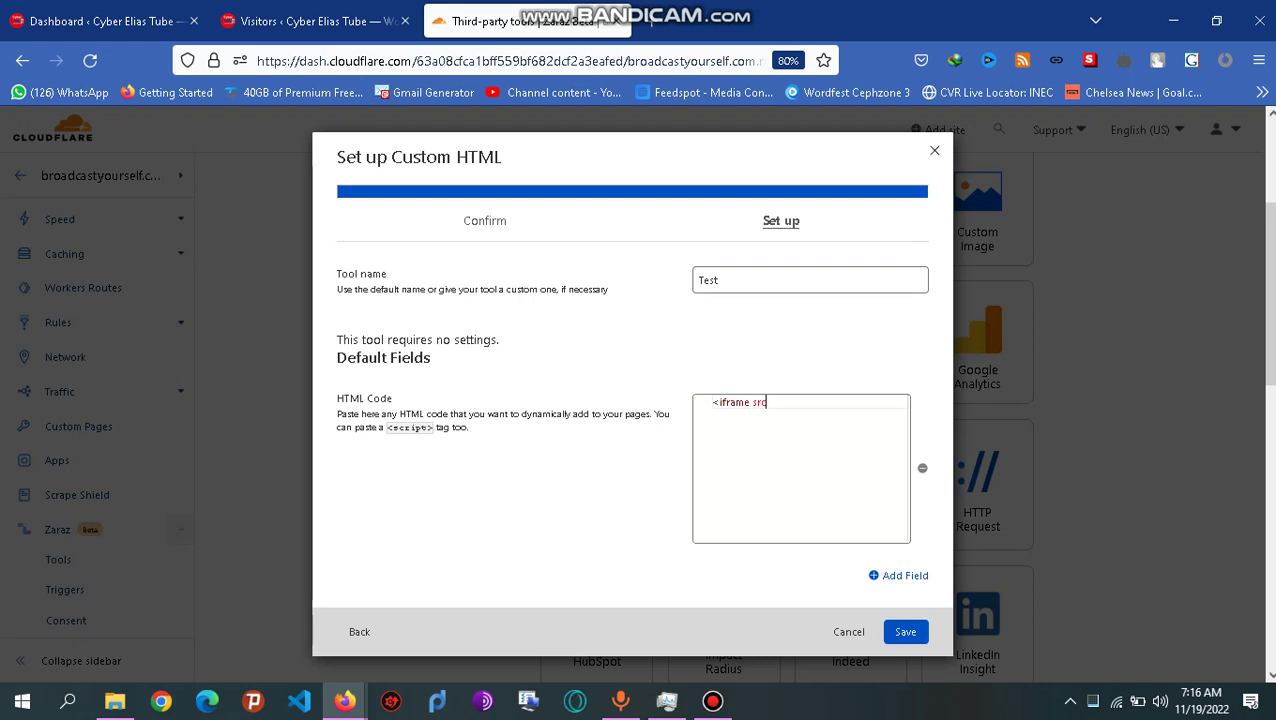
type("=\"\"")
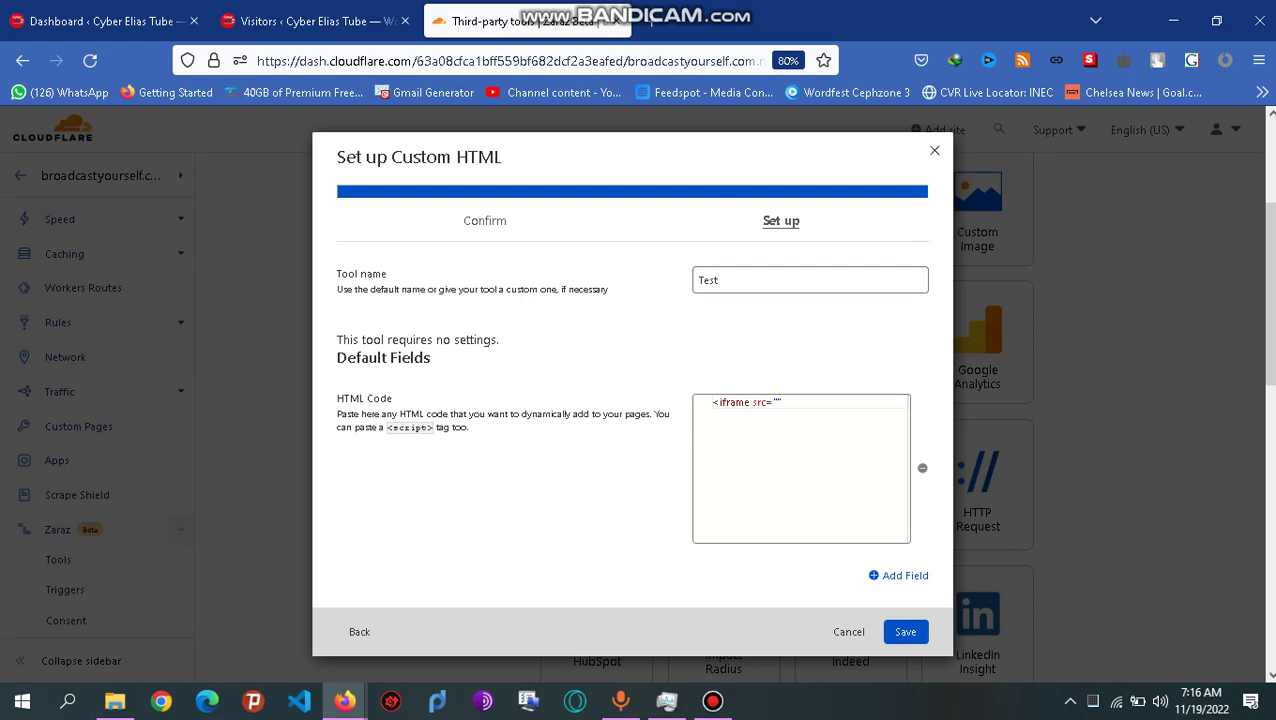
type("www")
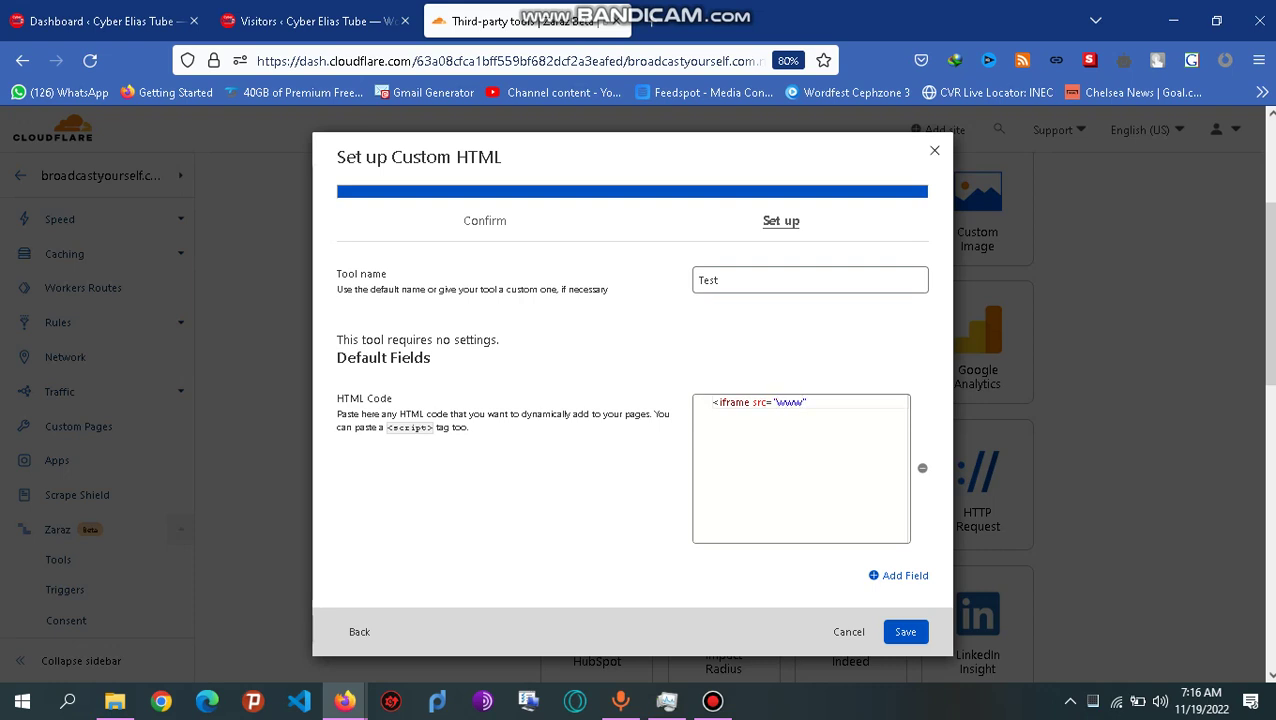
key("BackSpace")
key("BackSpace")
key("BackSpace")
type("https")
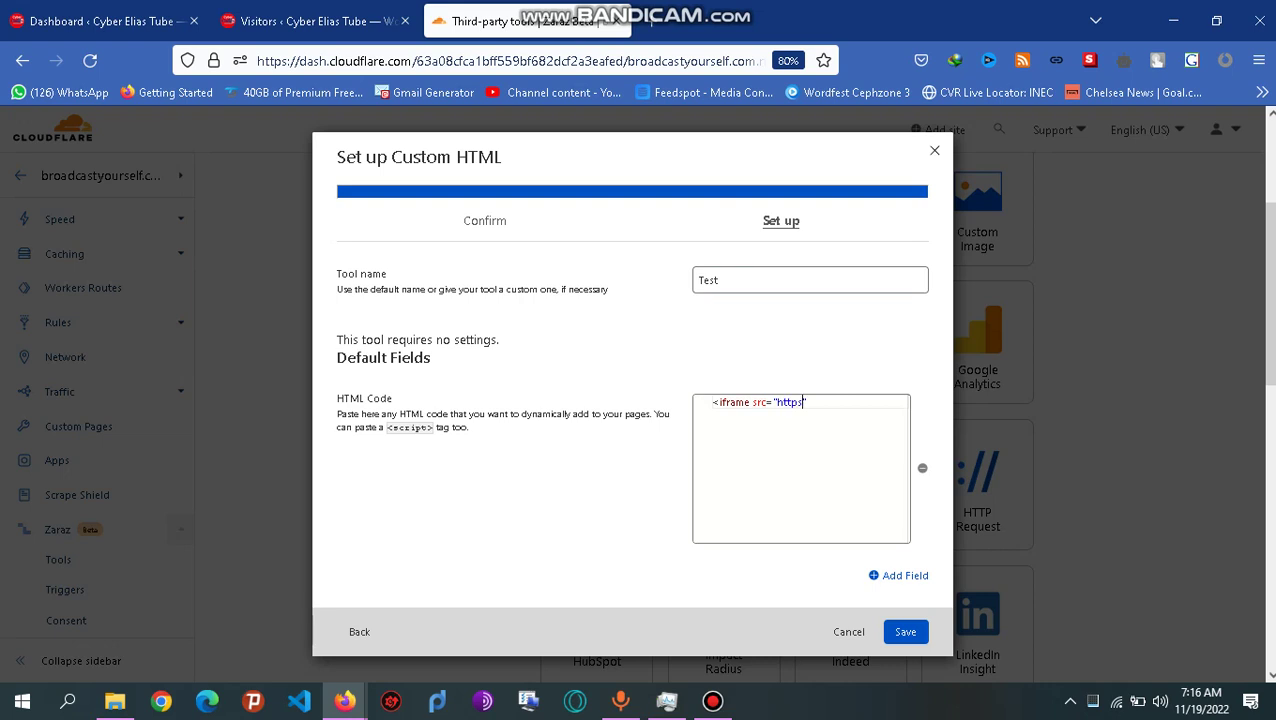
type("://www")
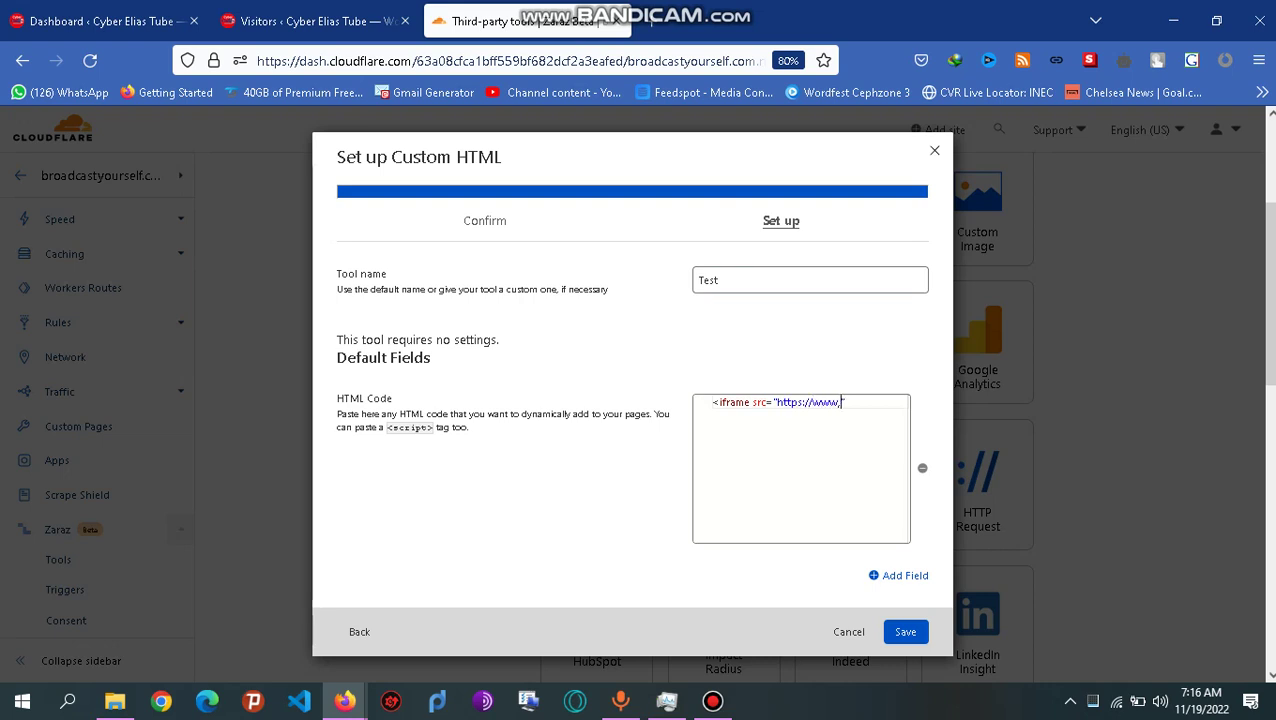
type(".goo")
key("BackSpace")
key("BackSpace")
key("BackSpace")
key("BackSpace")
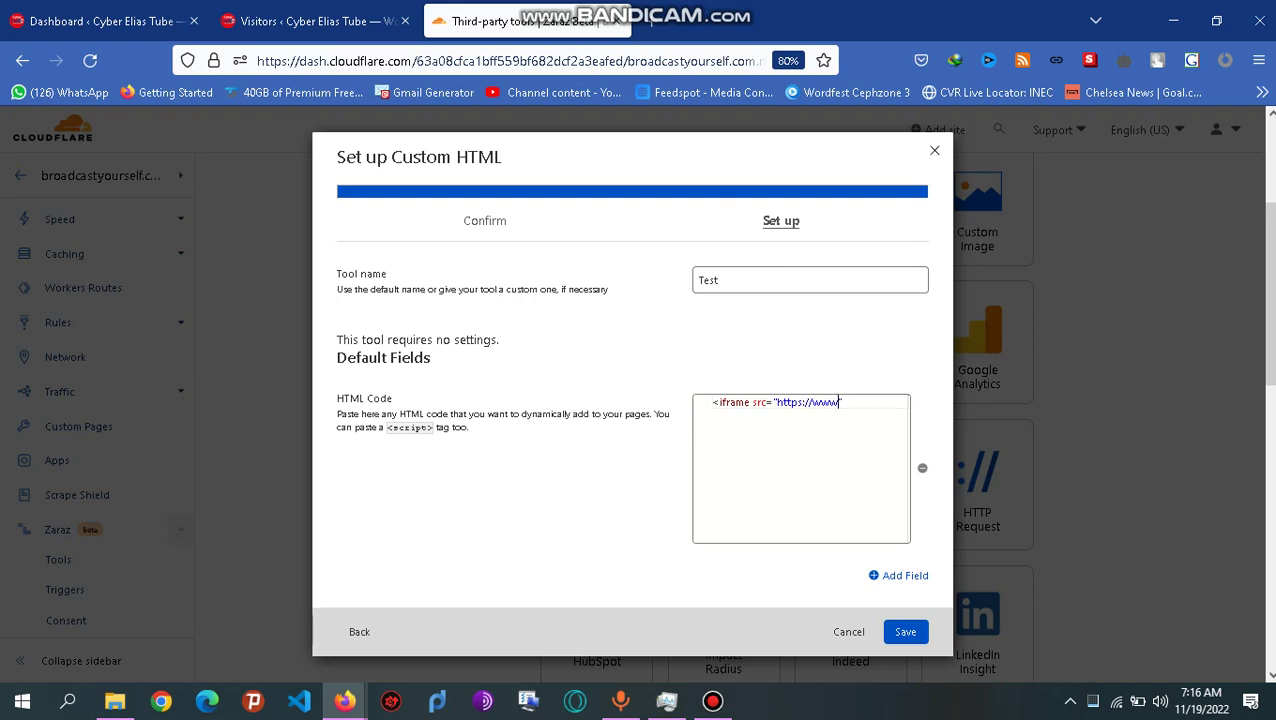
type(".google")
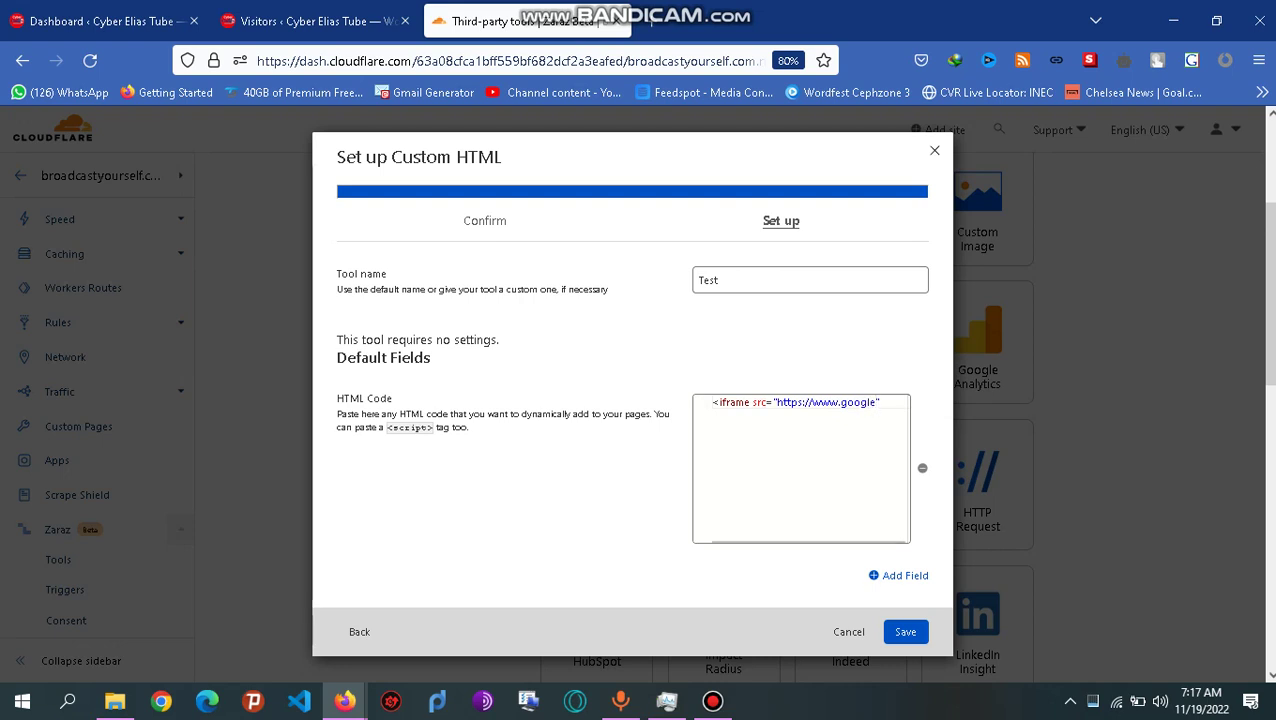
type(".com")
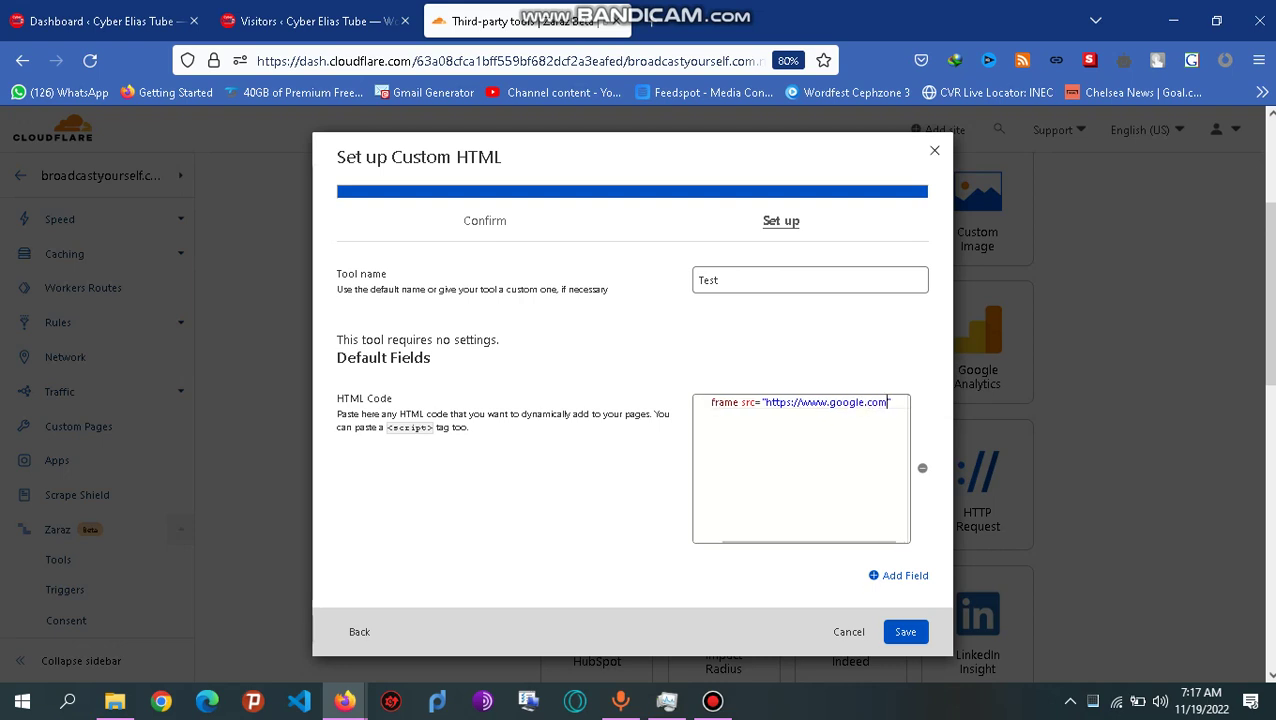
type("\"")
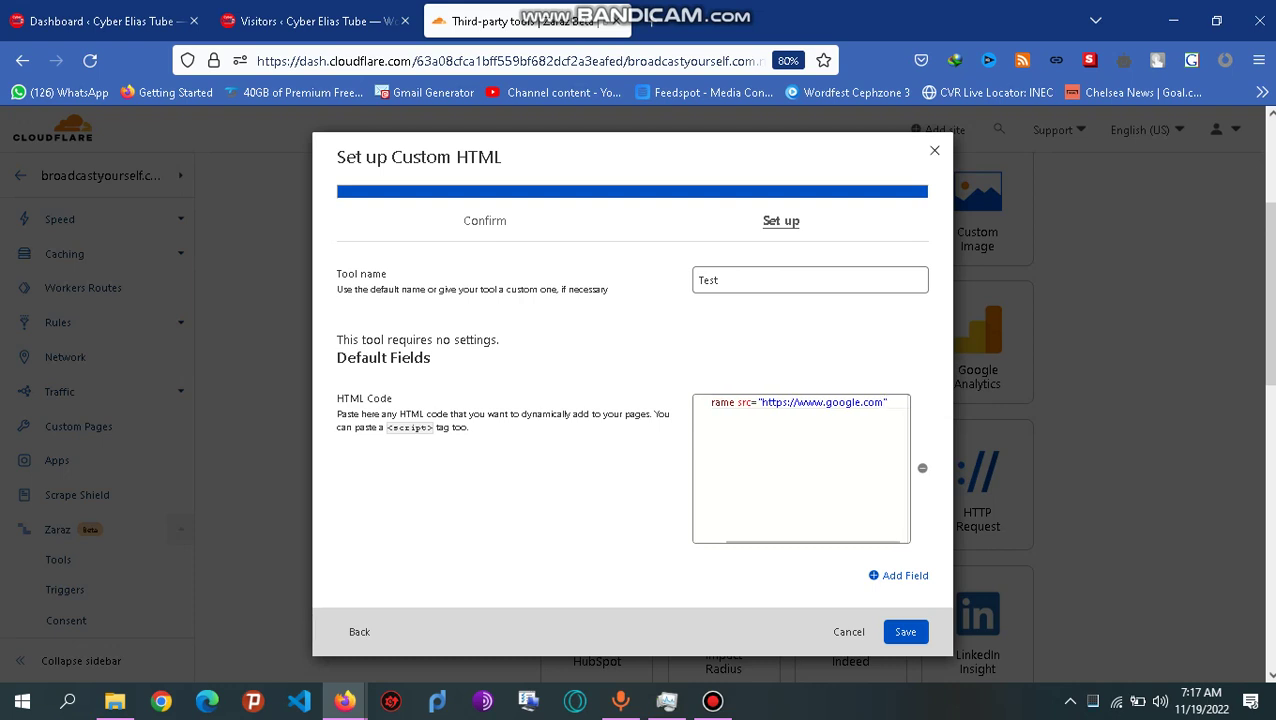
type(">")
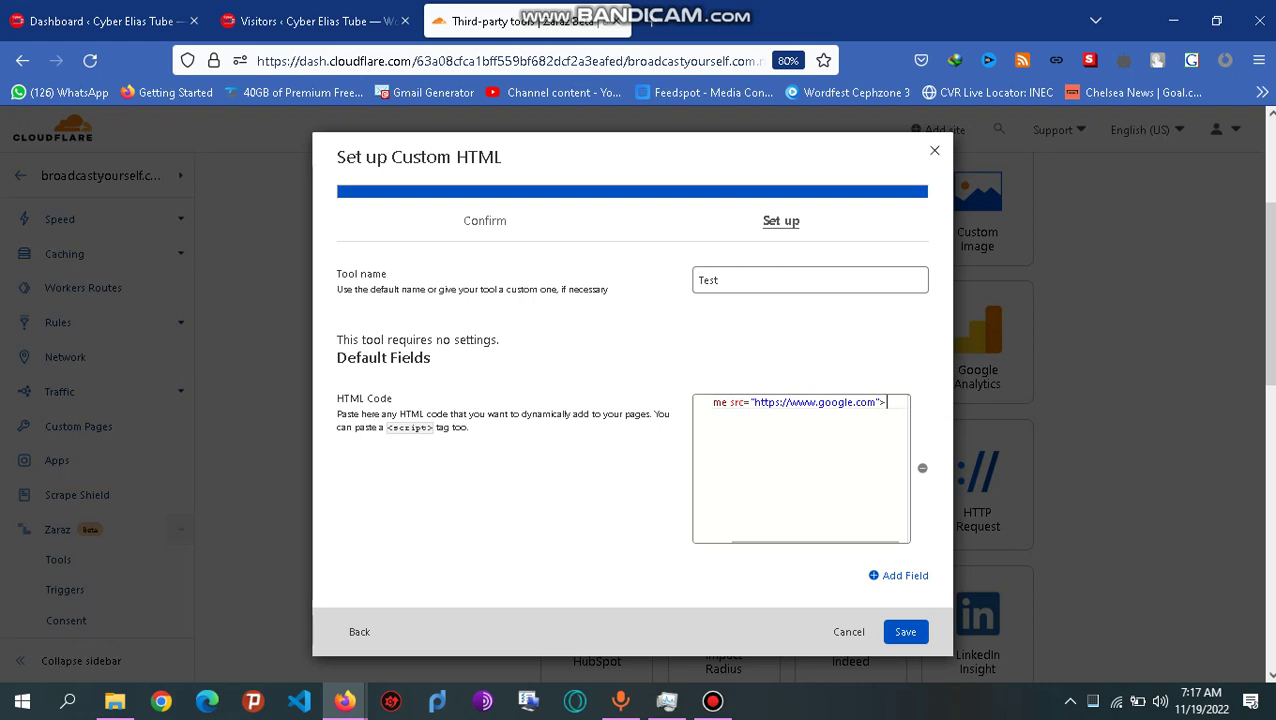
type("</")
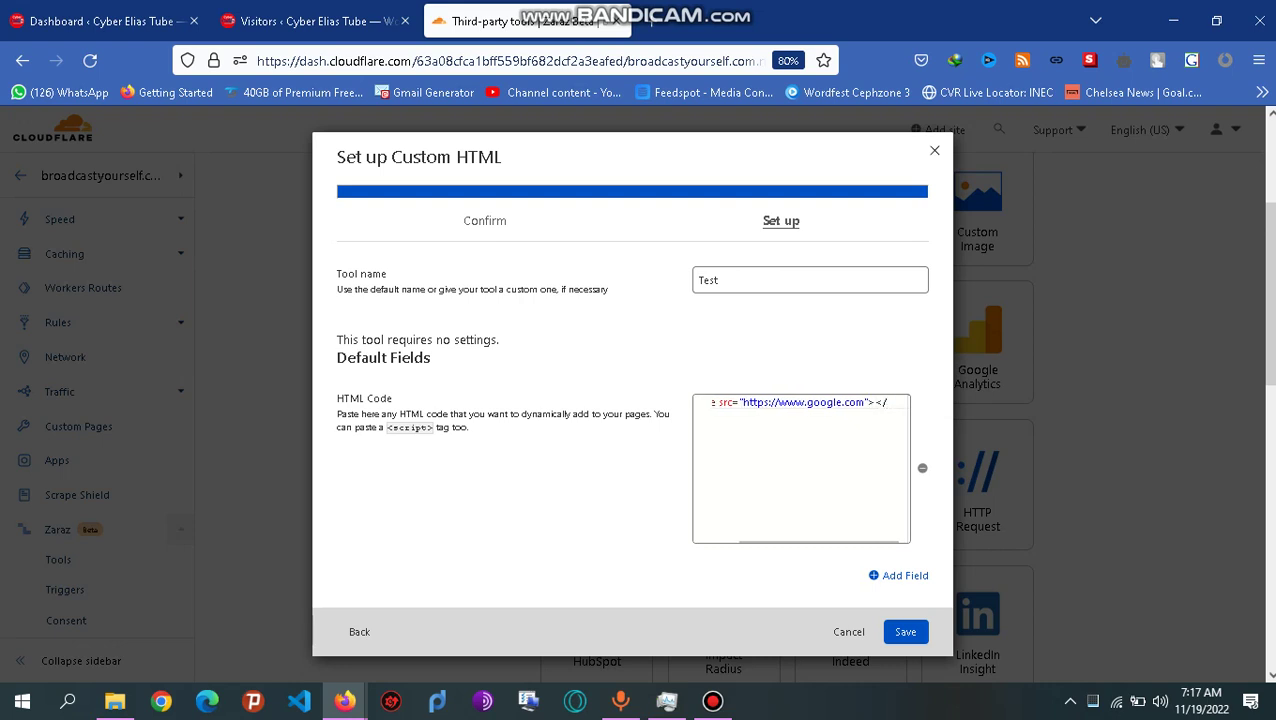
type("iframe")
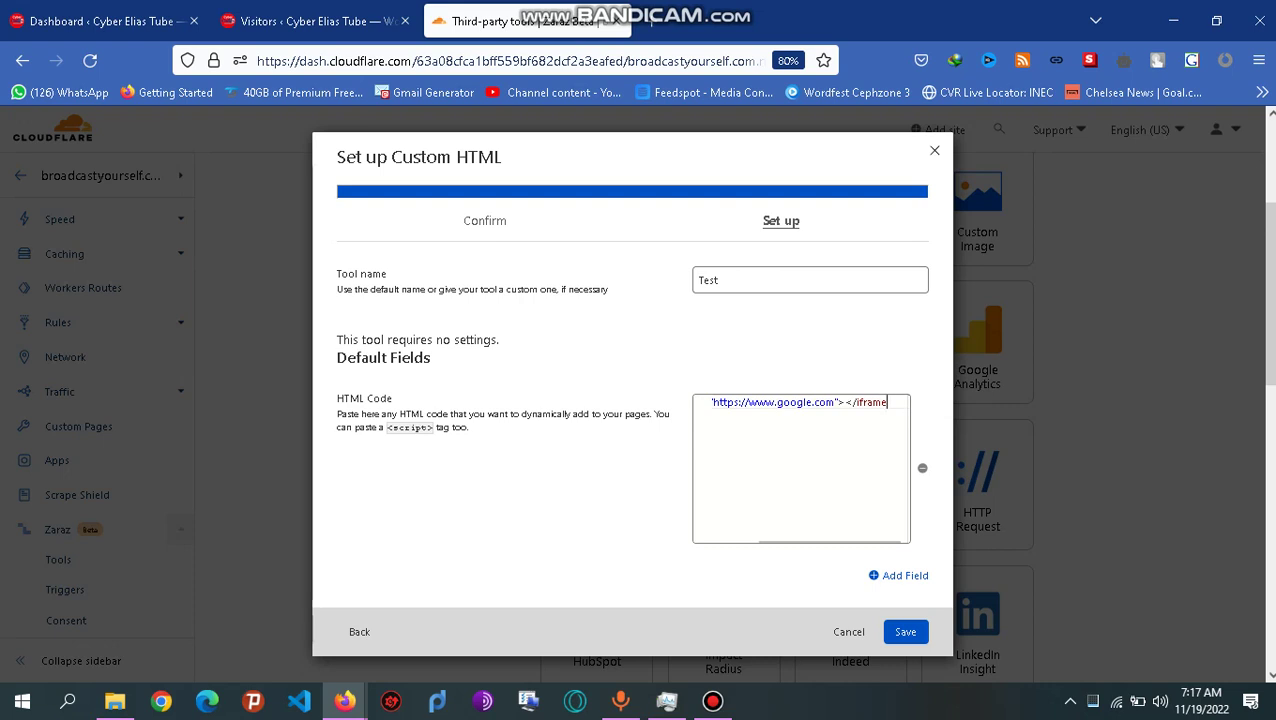
type(">")
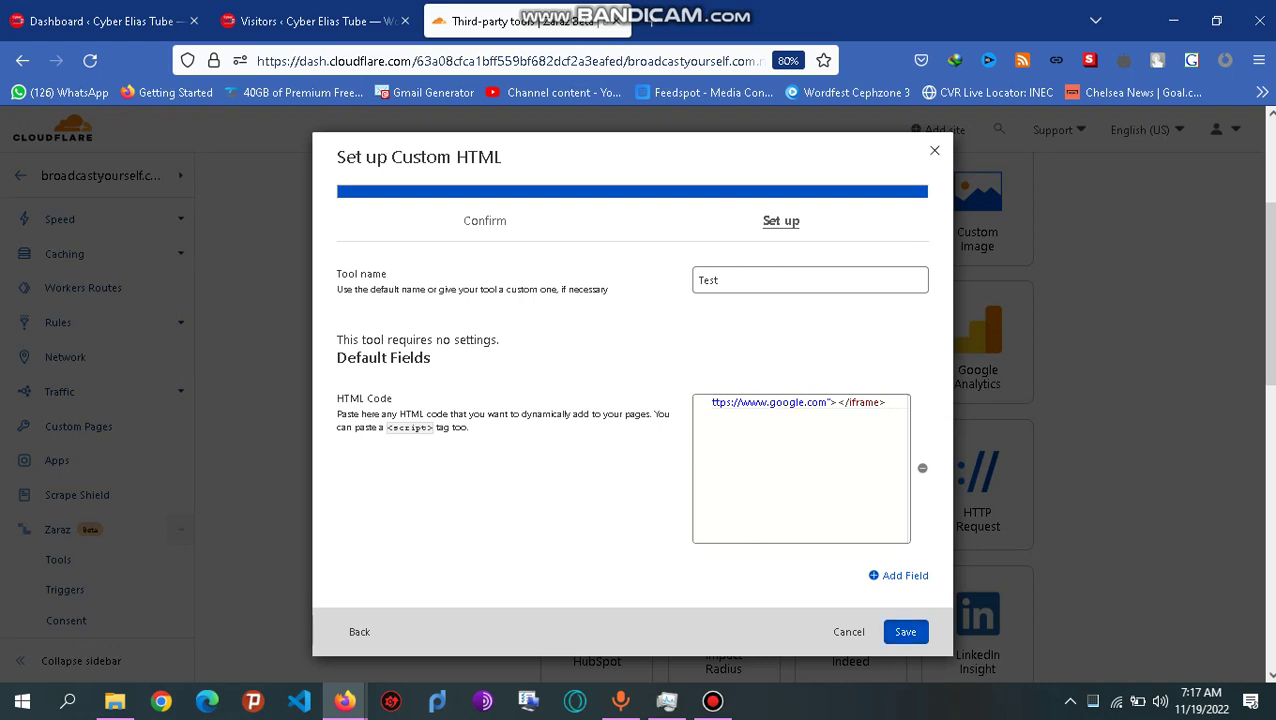
Step: Save the Test tool, add an action named Start firing on Pageview, and open a new tab
left_click(905, 631)
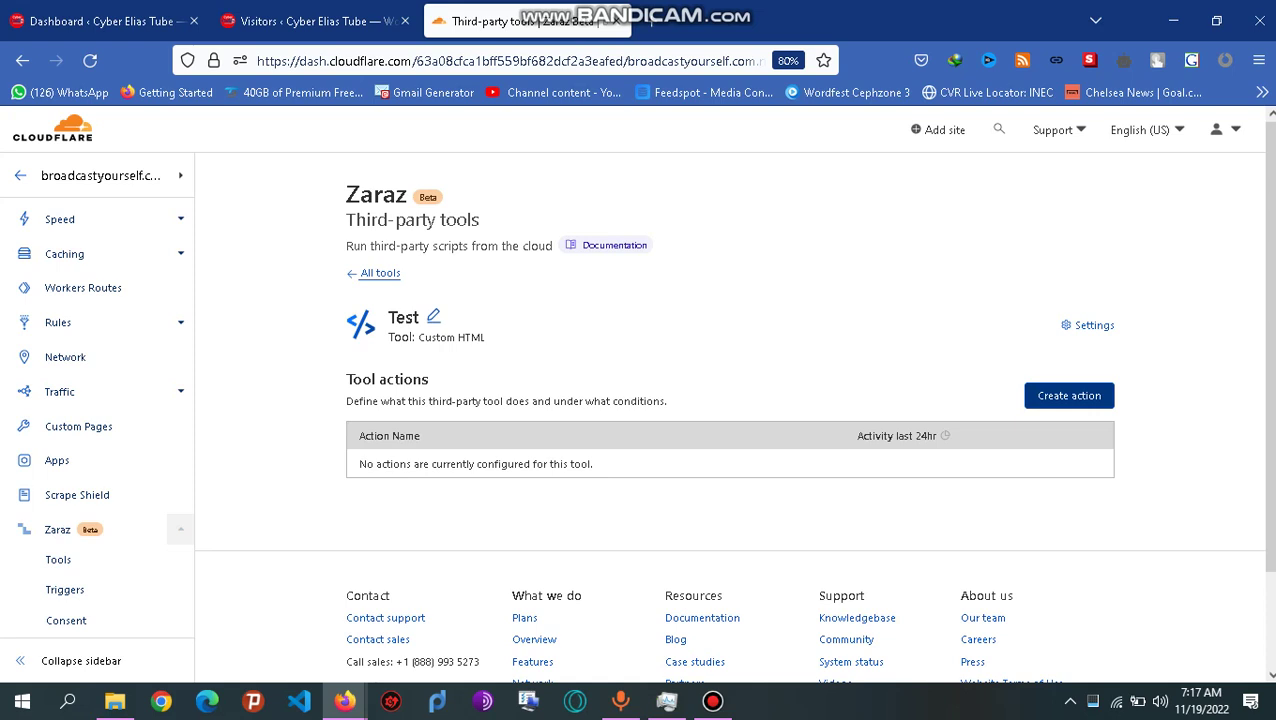
left_click(1069, 395)
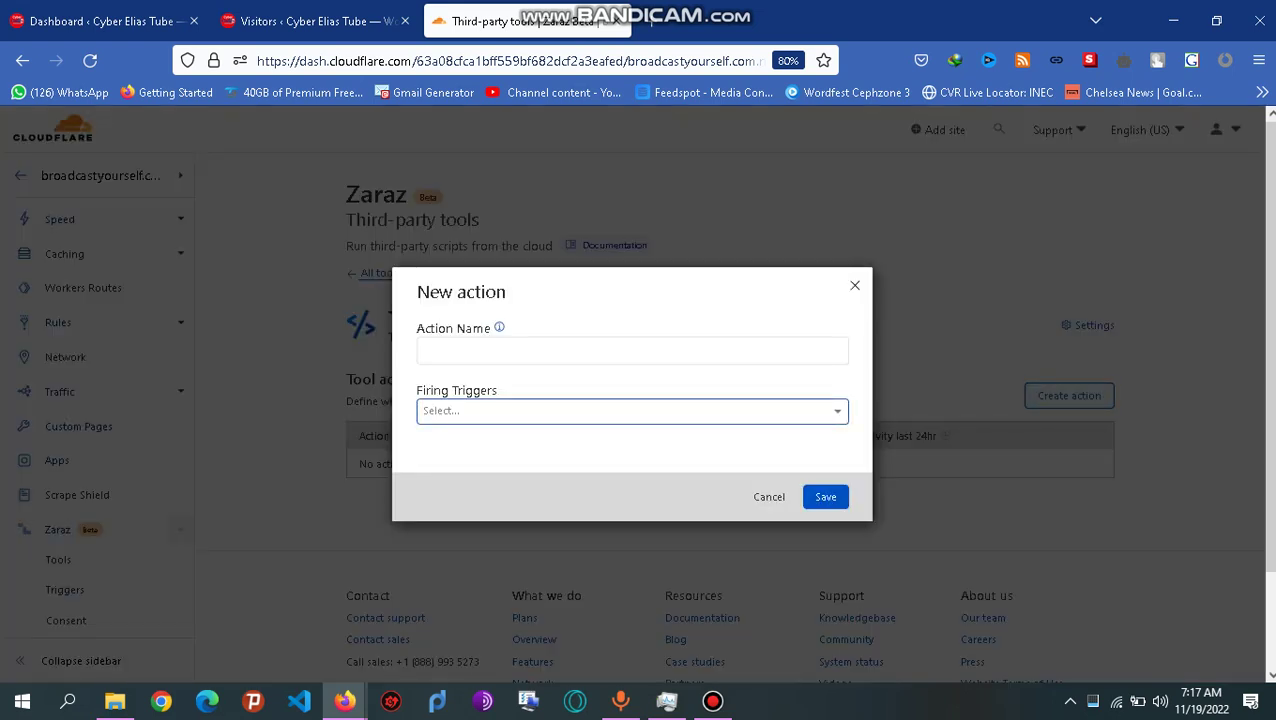
left_click(632, 350)
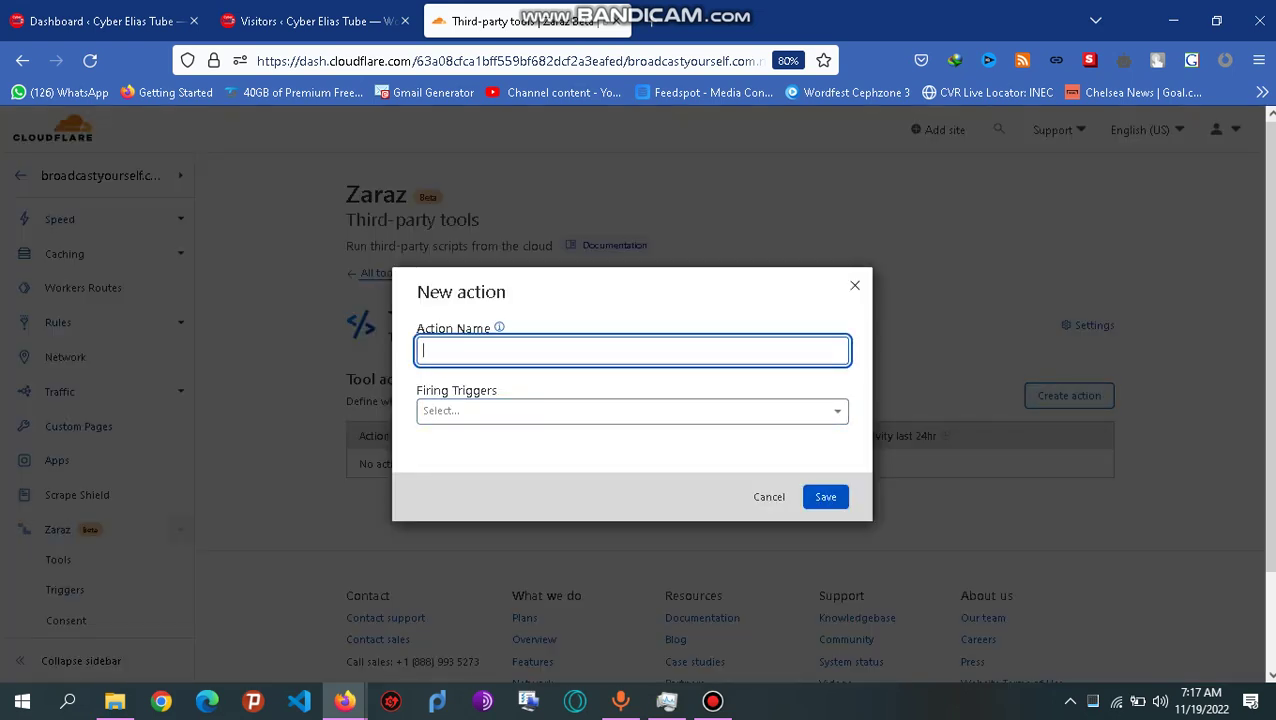
type("Start")
key("Tab")
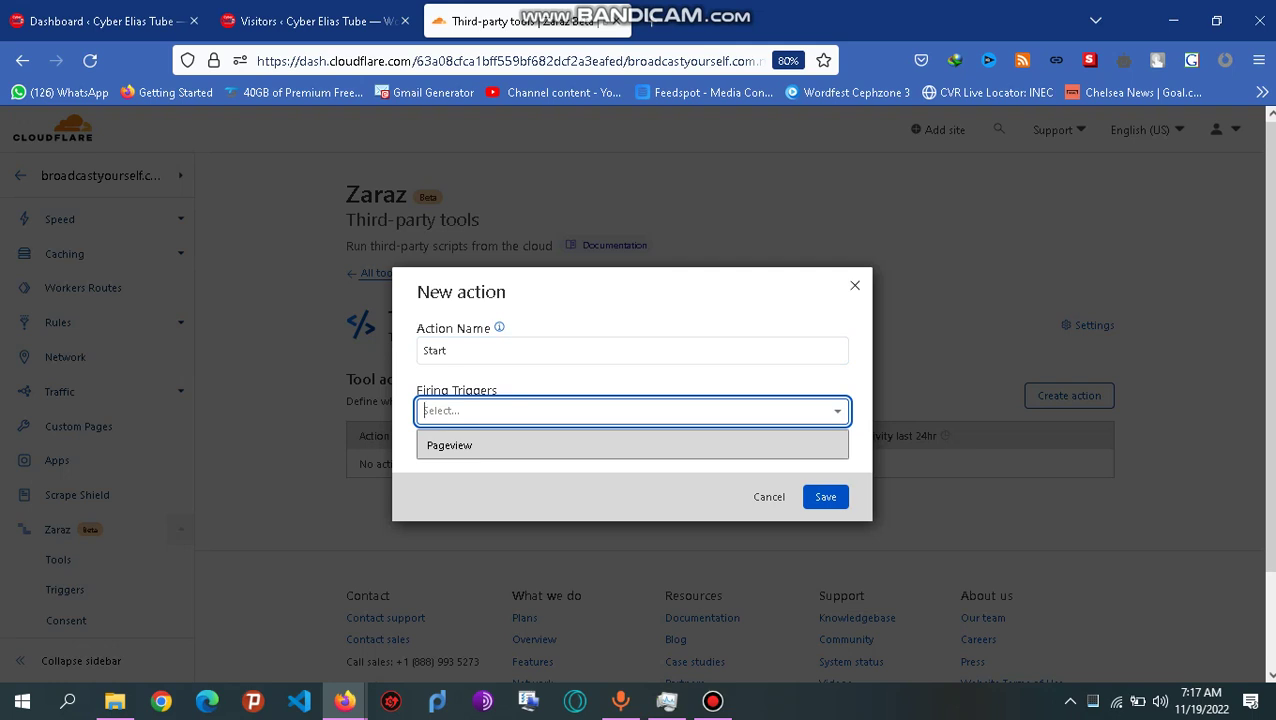
key("Return")
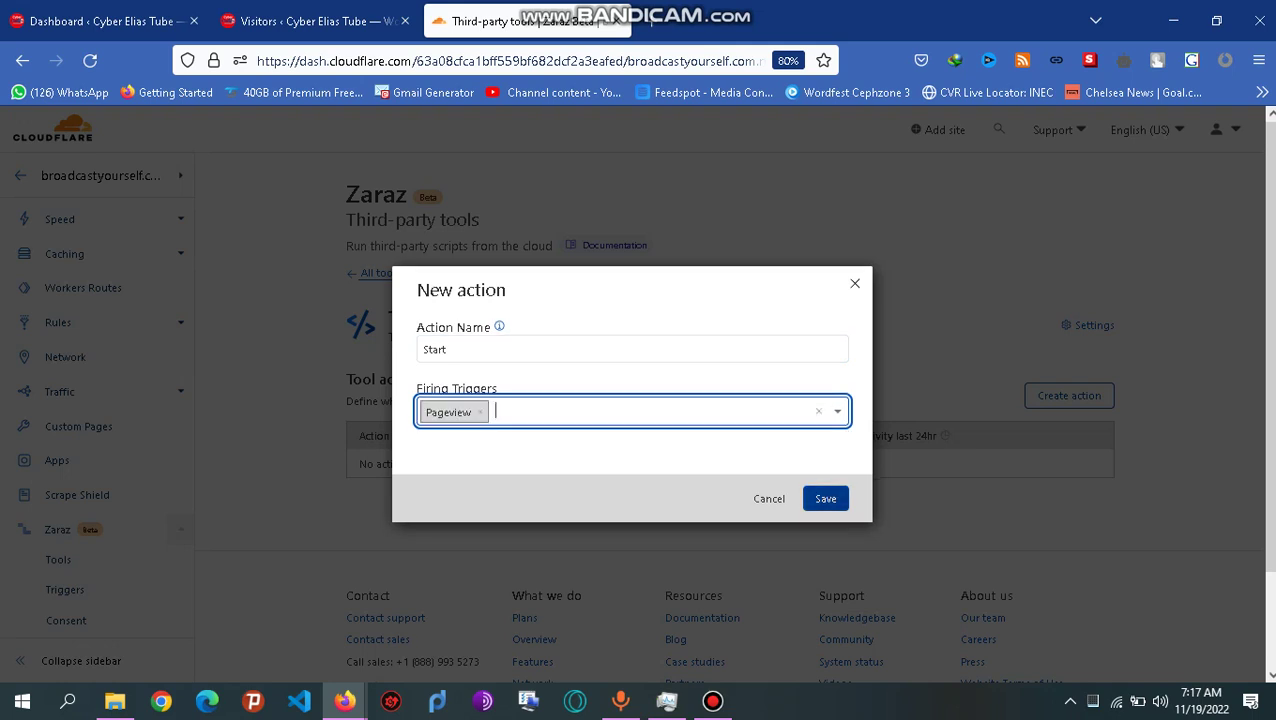
key("Return")
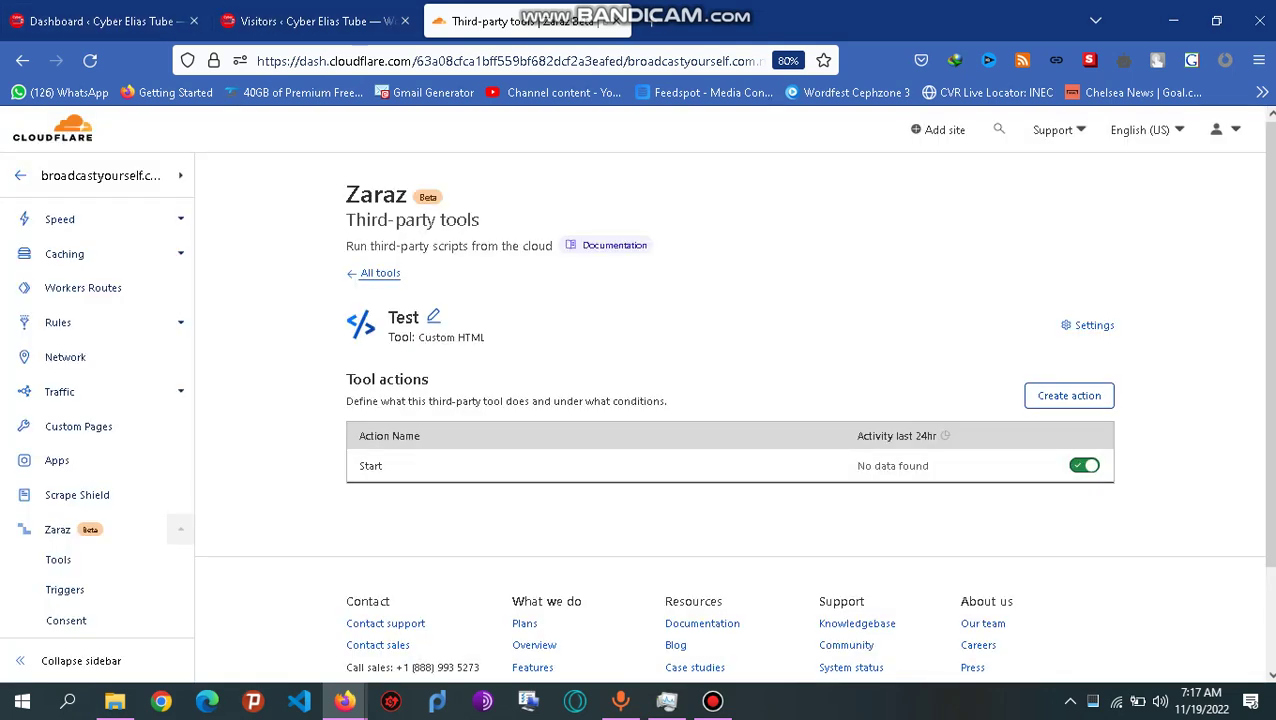
left_click(651, 22)
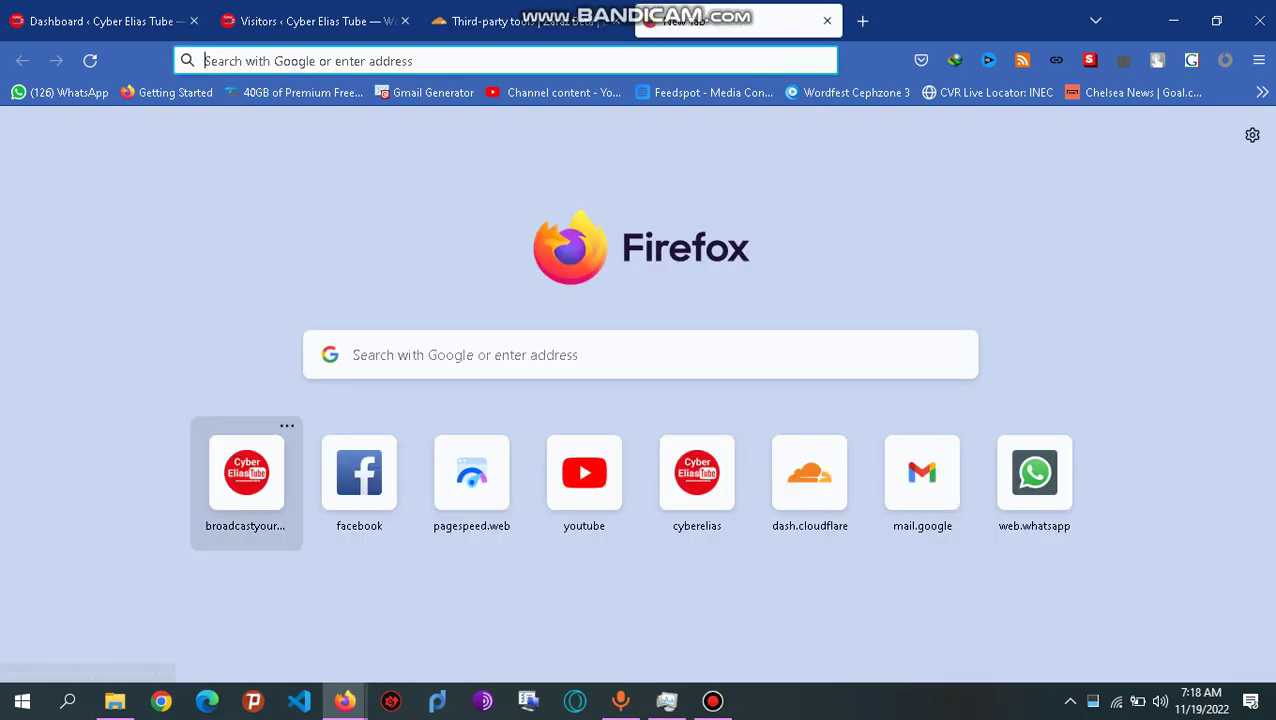
Step: Open the broadcastyourself site and scroll to the footer where the Google iframe refuses to display
left_click(246, 472)
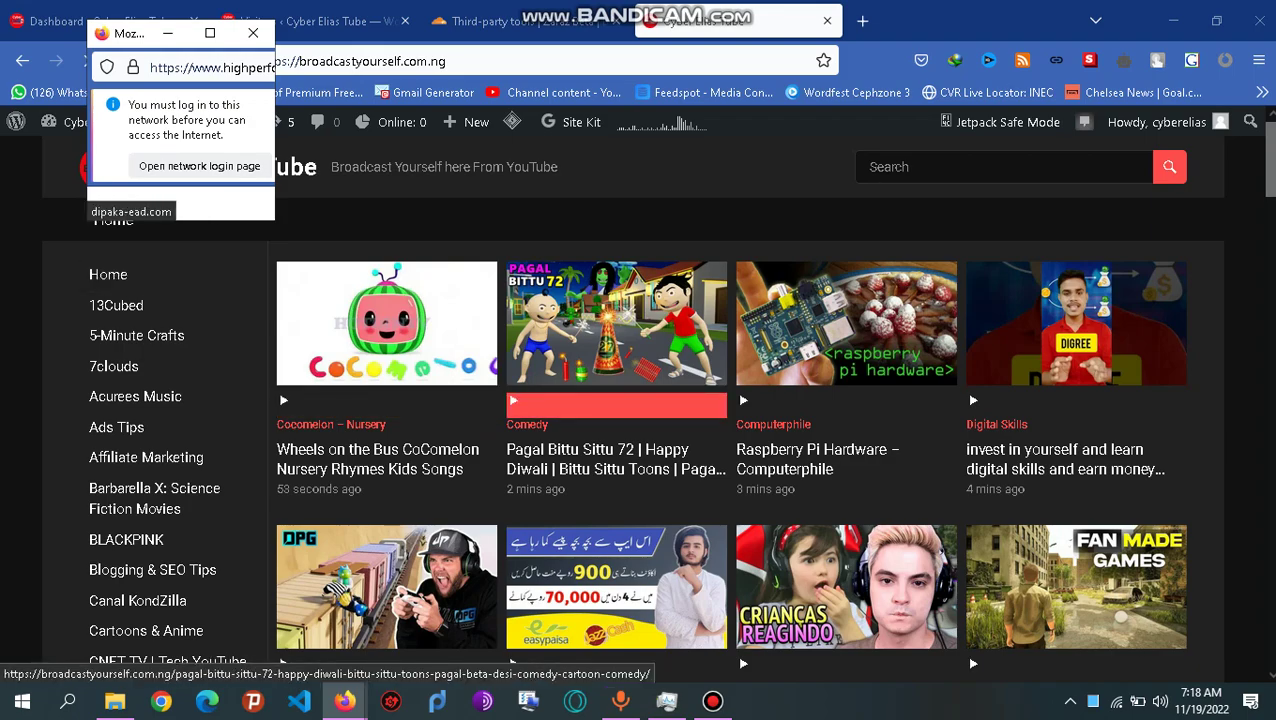
scroll(616, 400, "down", 9)
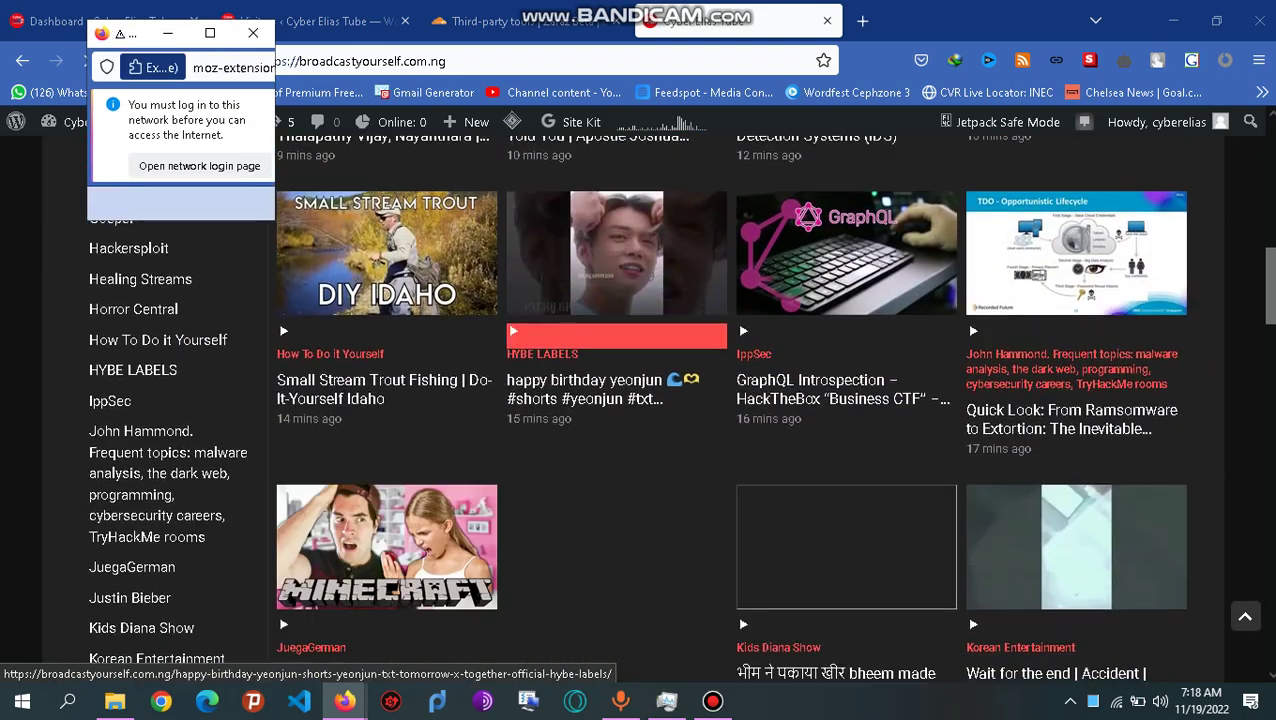
scroll(616, 380, "down", 10)
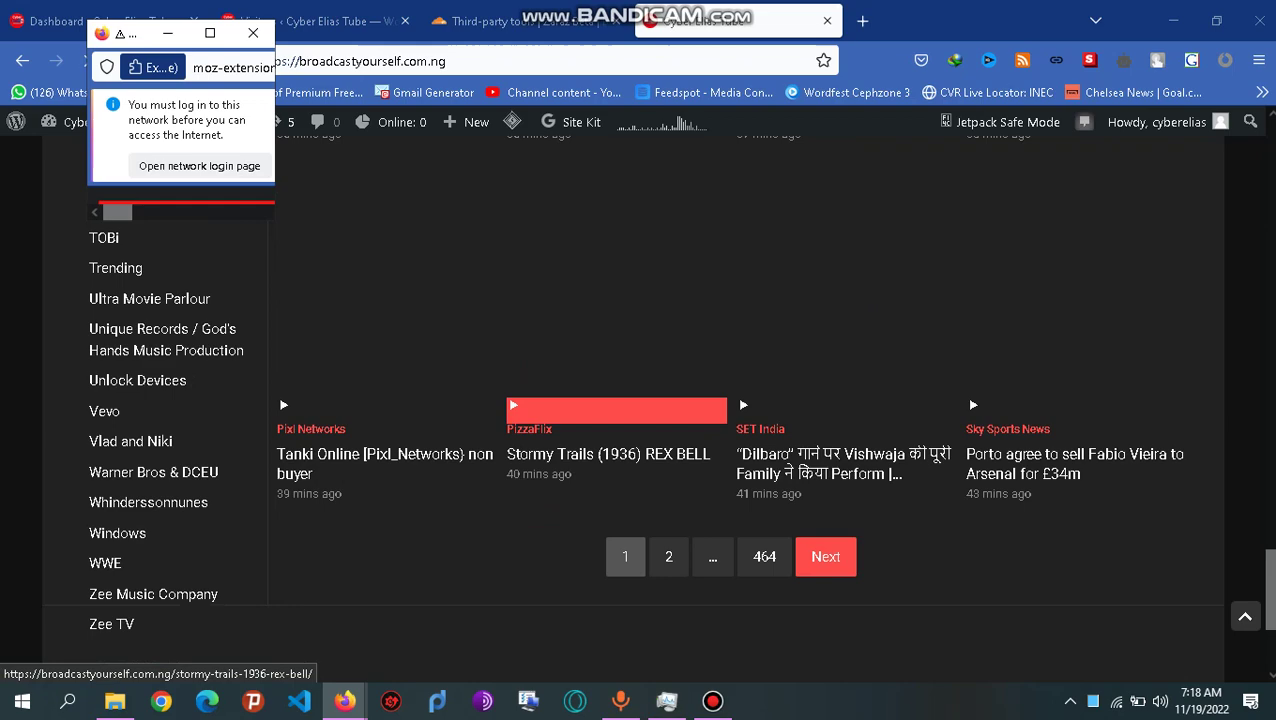
scroll(616, 400, "down", 5)
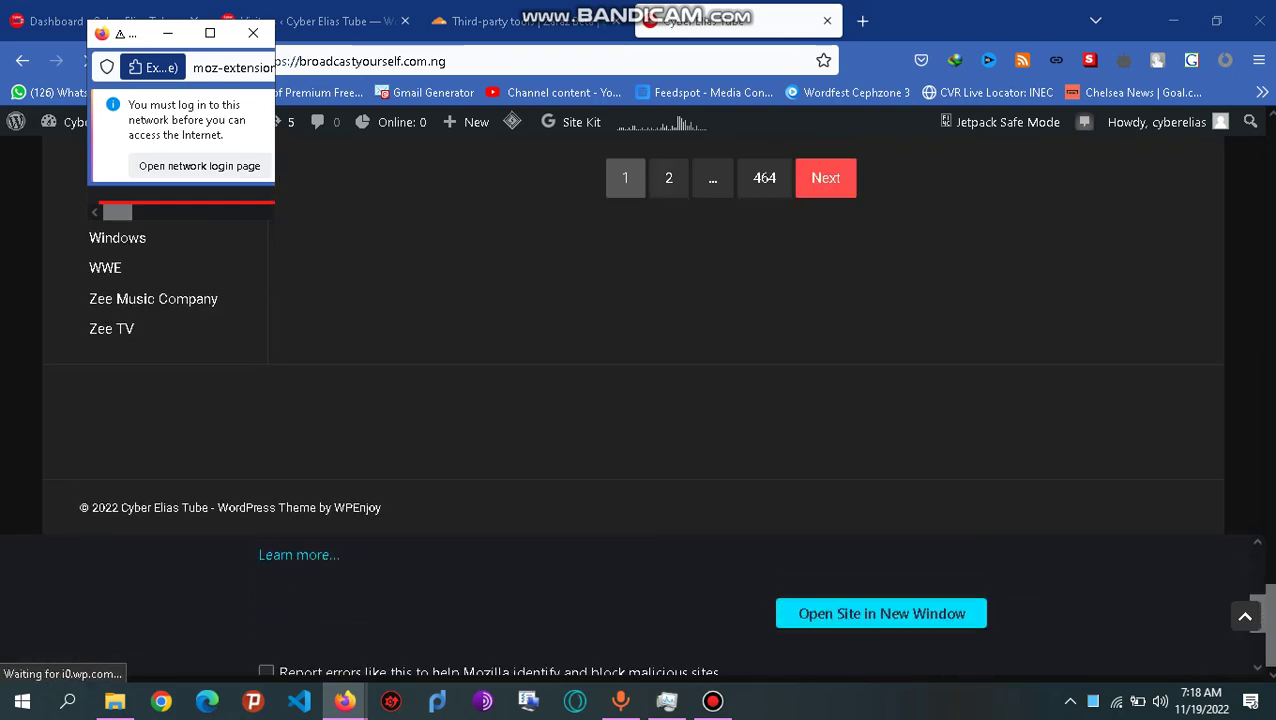
scroll(760, 600, "up", 3)
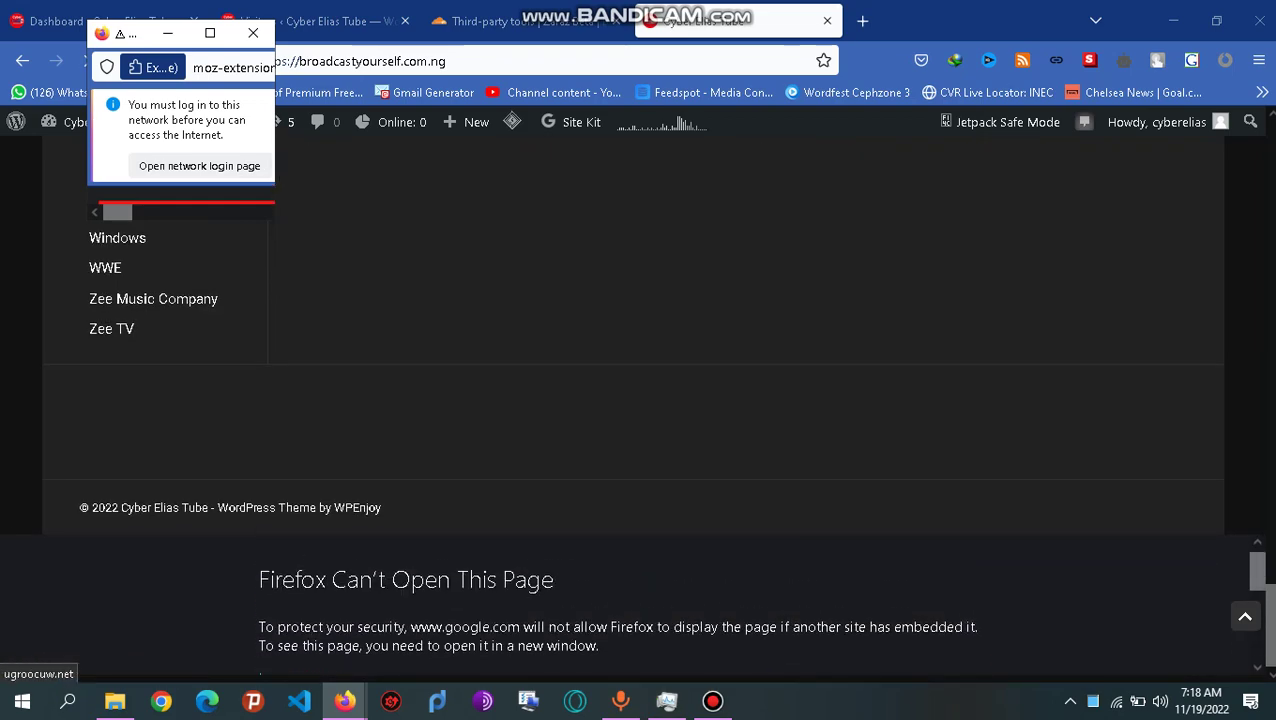
scroll(760, 600, "down", 3)
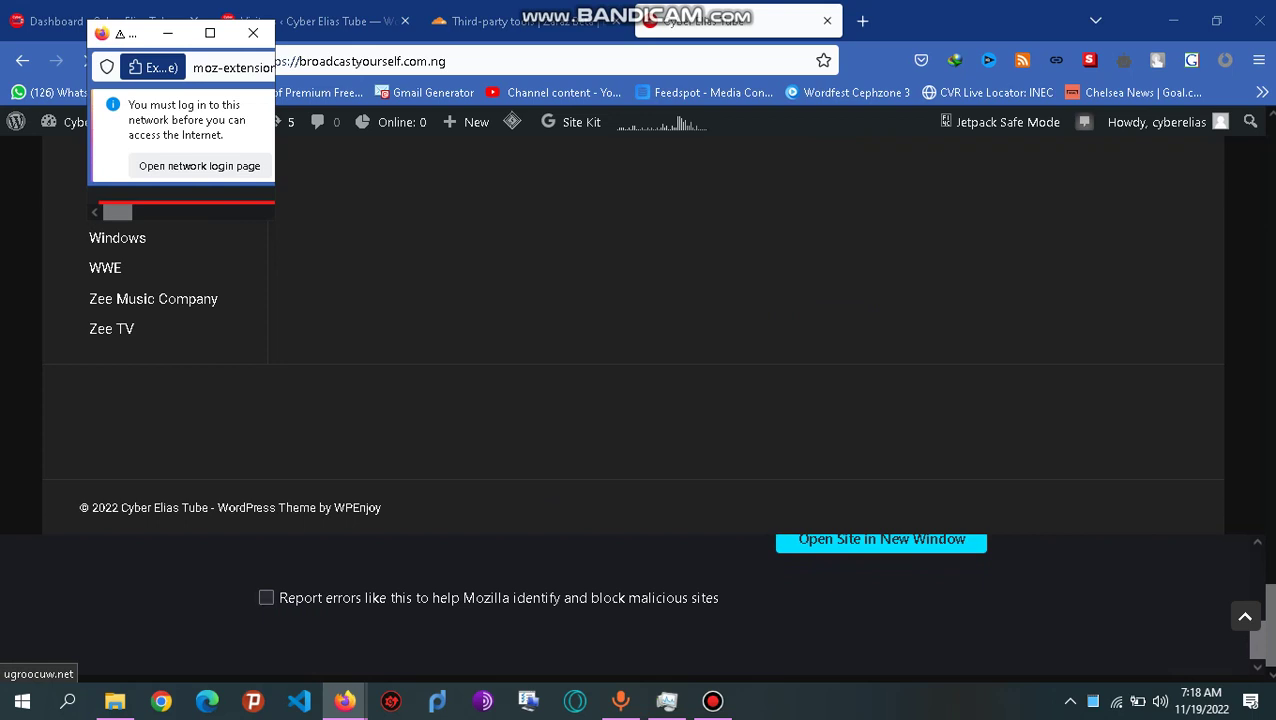
scroll(759, 599, "up", 2)
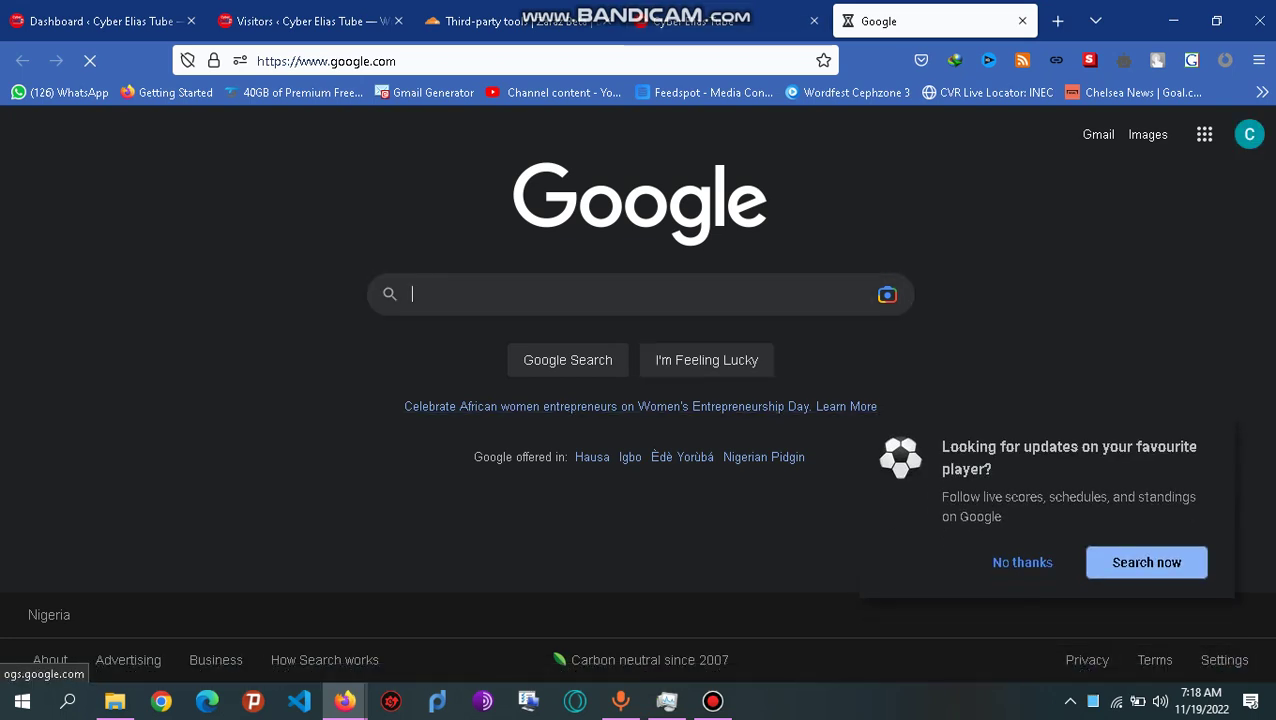
left_click(510, 21)
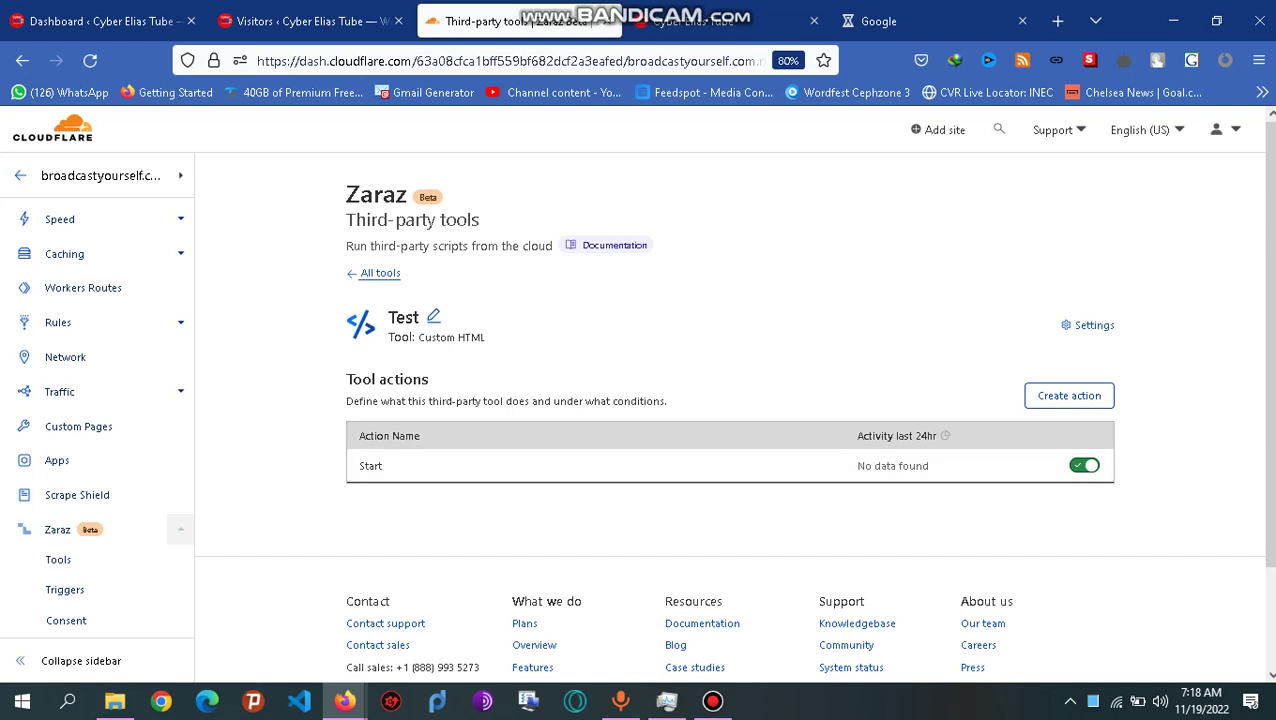
left_click(1092, 325)
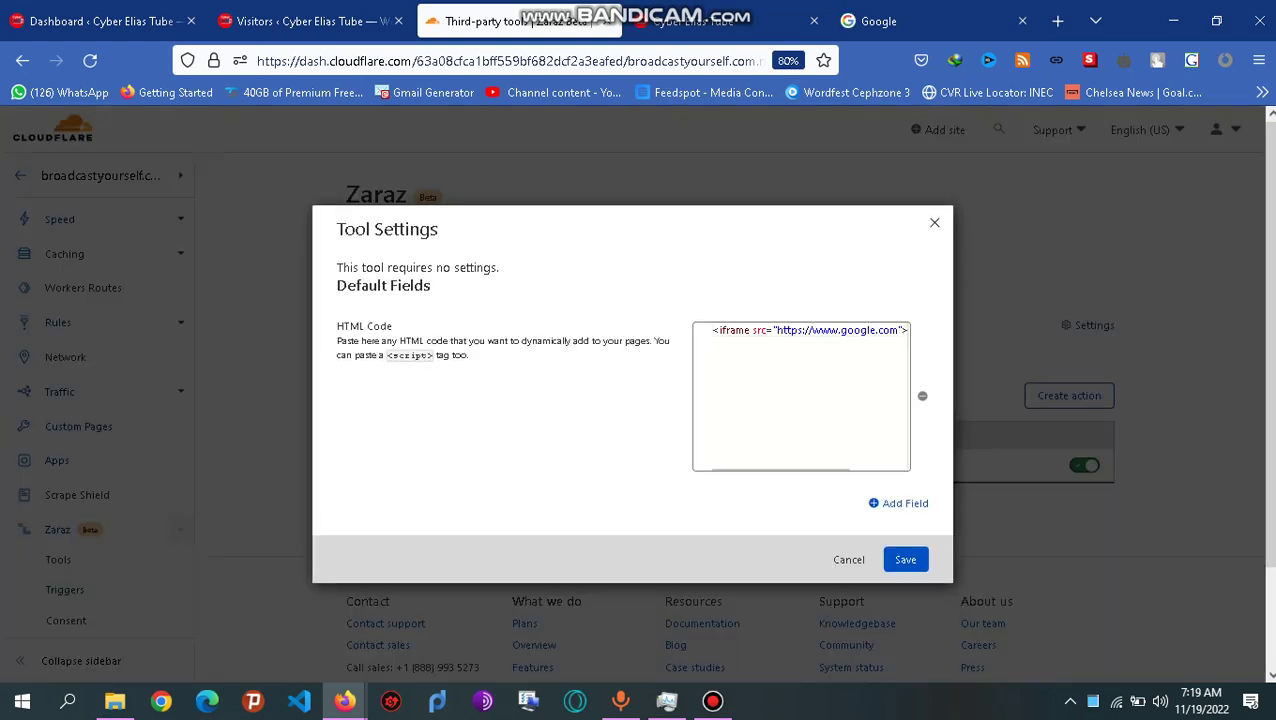
mouse_move(803, 330)
left_mouse_down()
mouse_move(905, 330)
mouse_move(828, 330)
left_mouse_up()
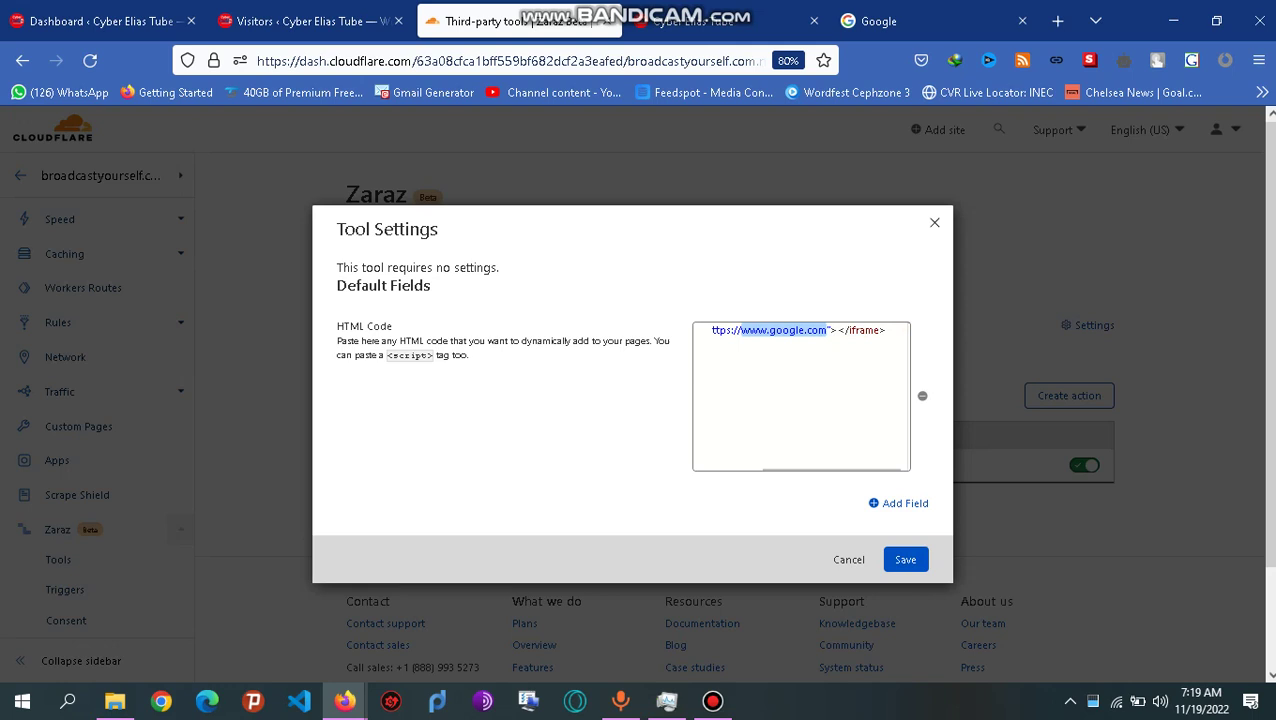
type("cloud")
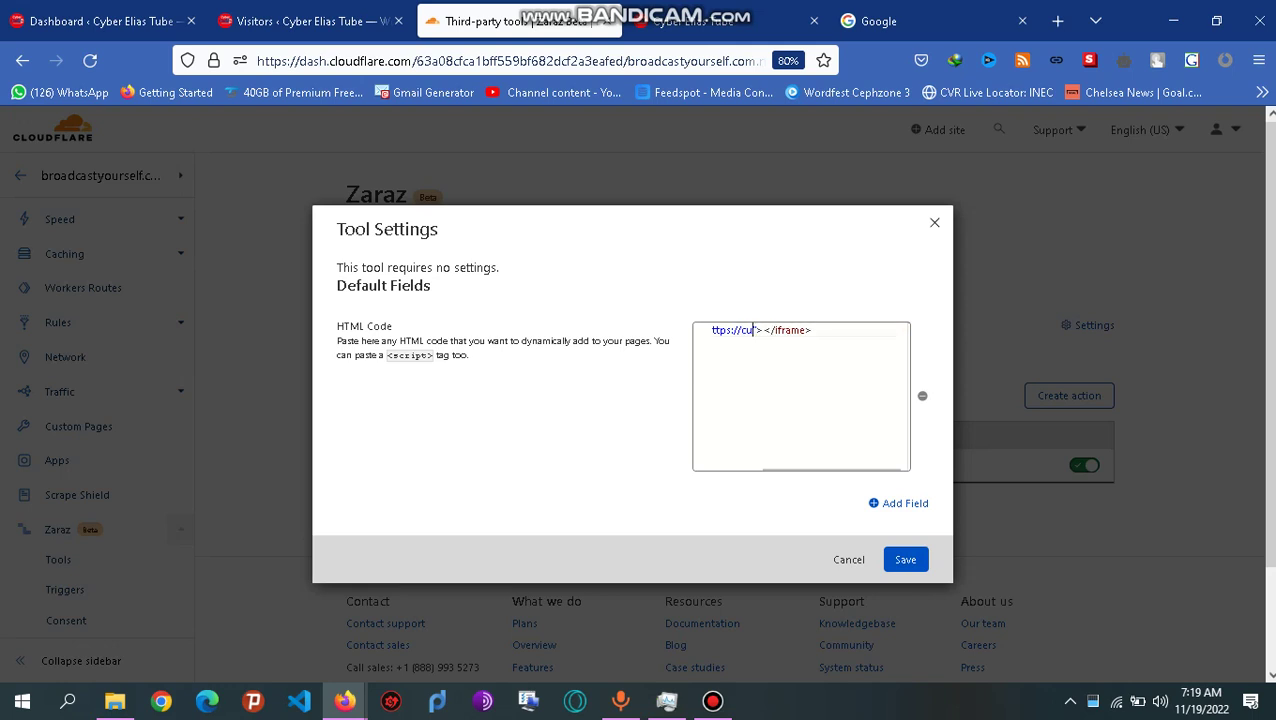
key("BackSpace")
key("BackSpace")
key("BackSpace")
key("BackSpace")
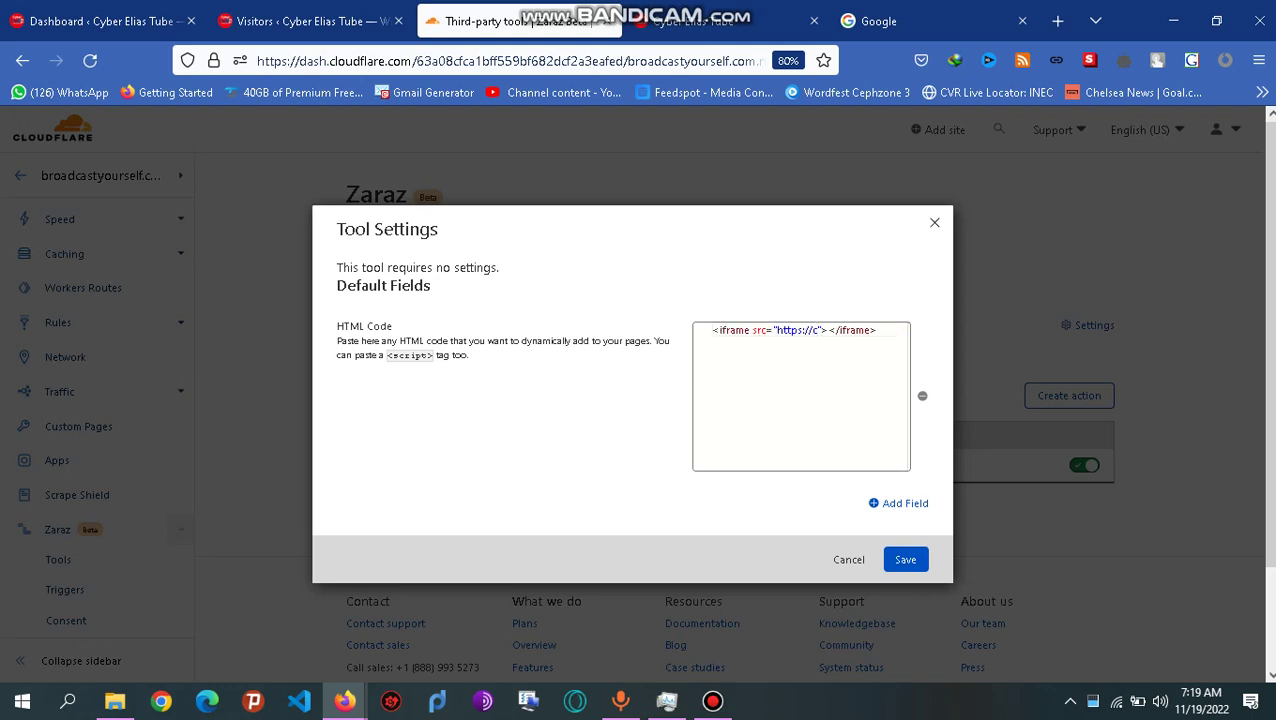
type("yberelias.")
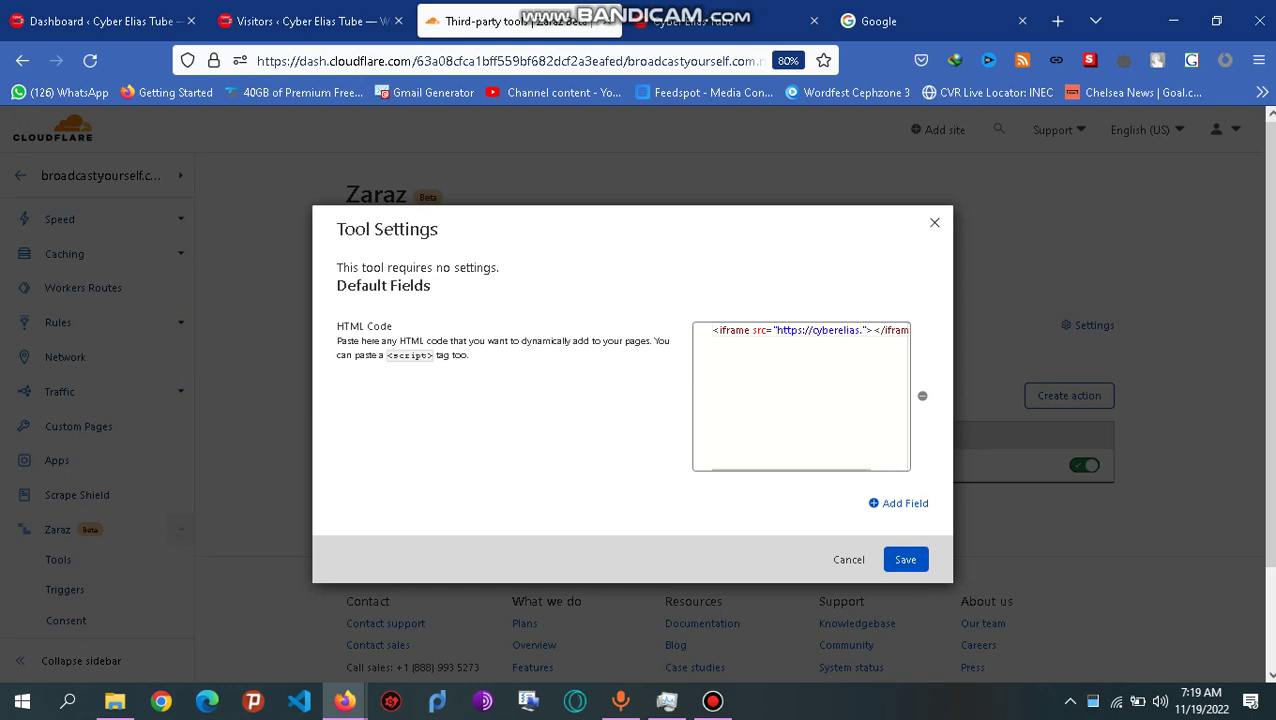
type("ml")
left_click(905, 559)
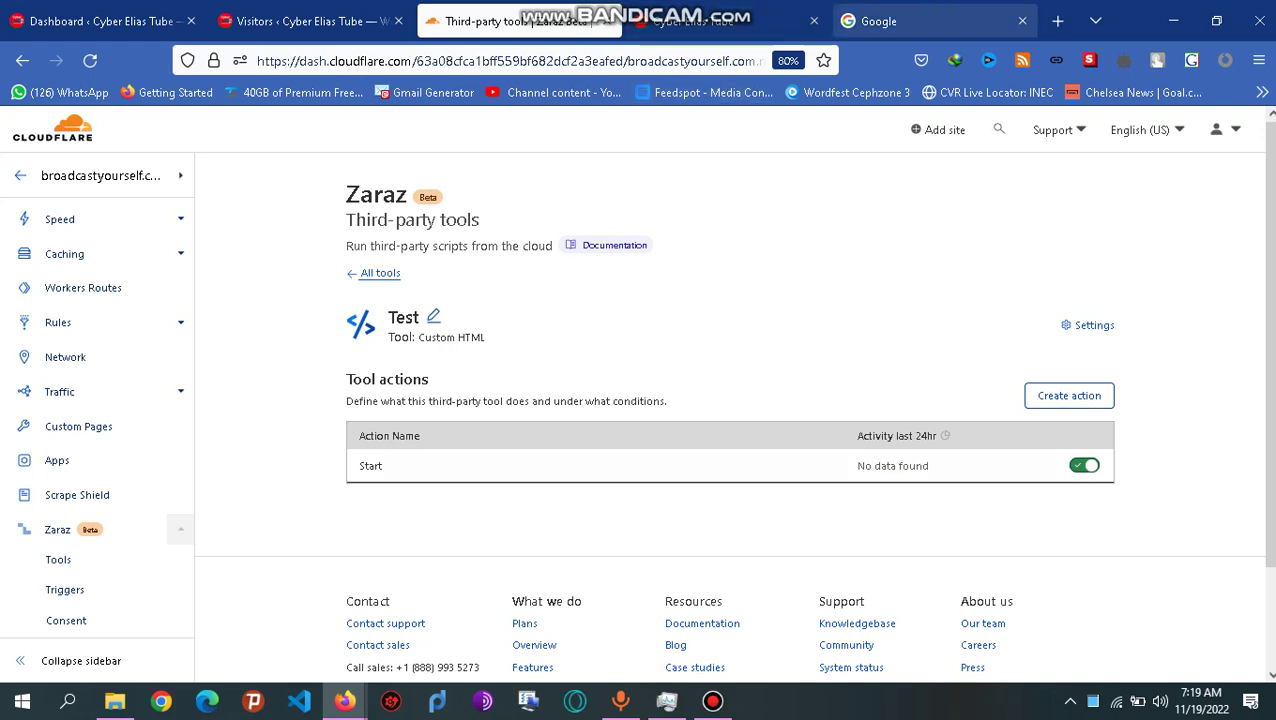
Step: Close the Google and old site tabs and open broadcastyourself.com.ng in a fresh tab
left_click(1022, 21)
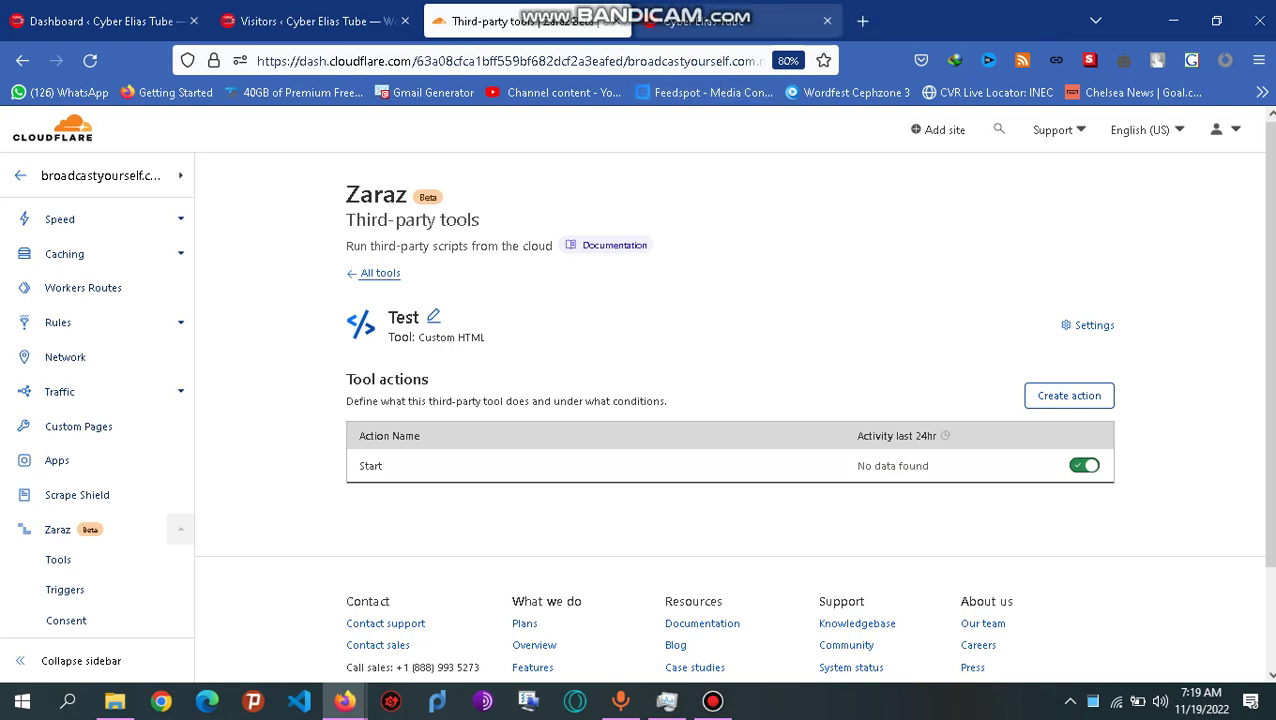
left_click(827, 20)
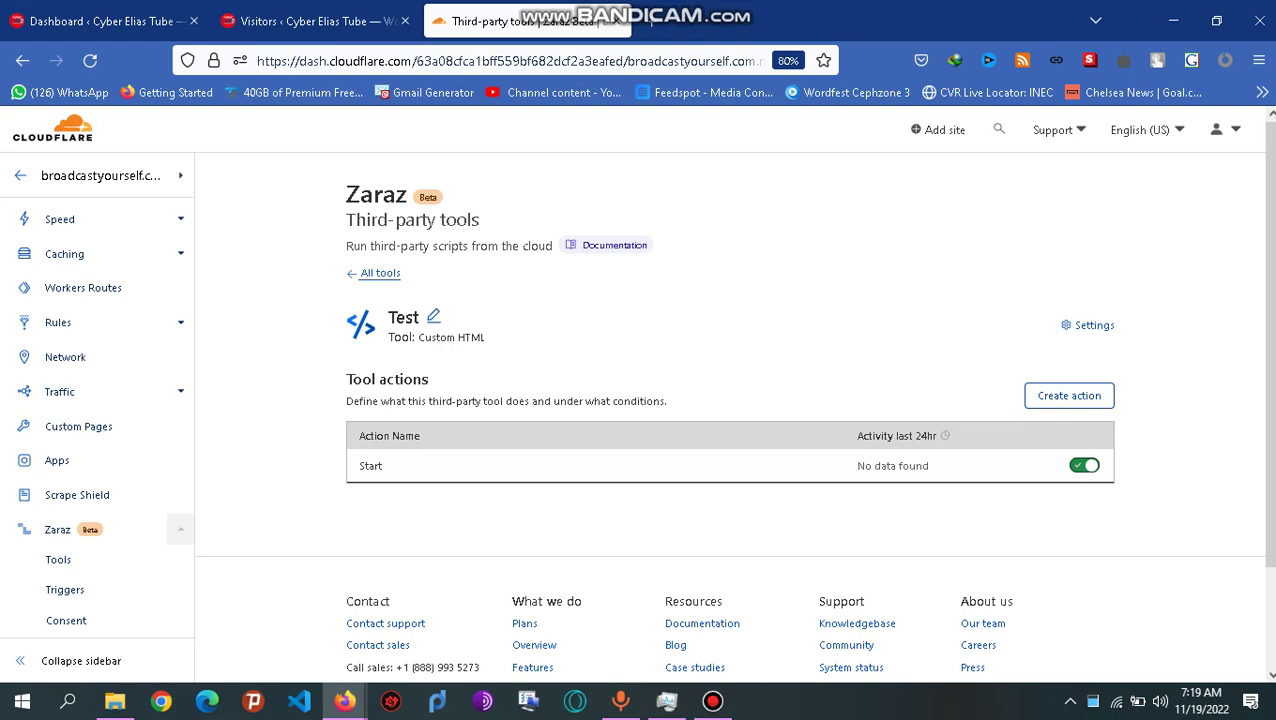
left_click(650, 20)
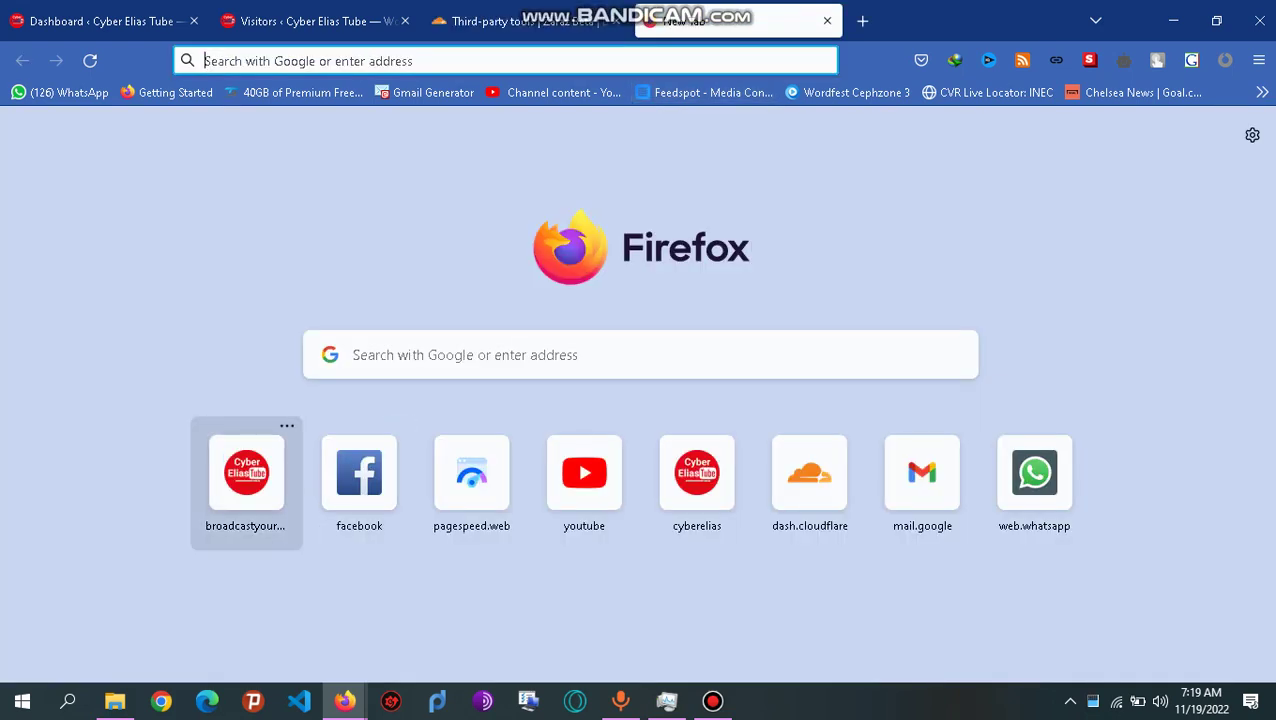
left_click(246, 472)
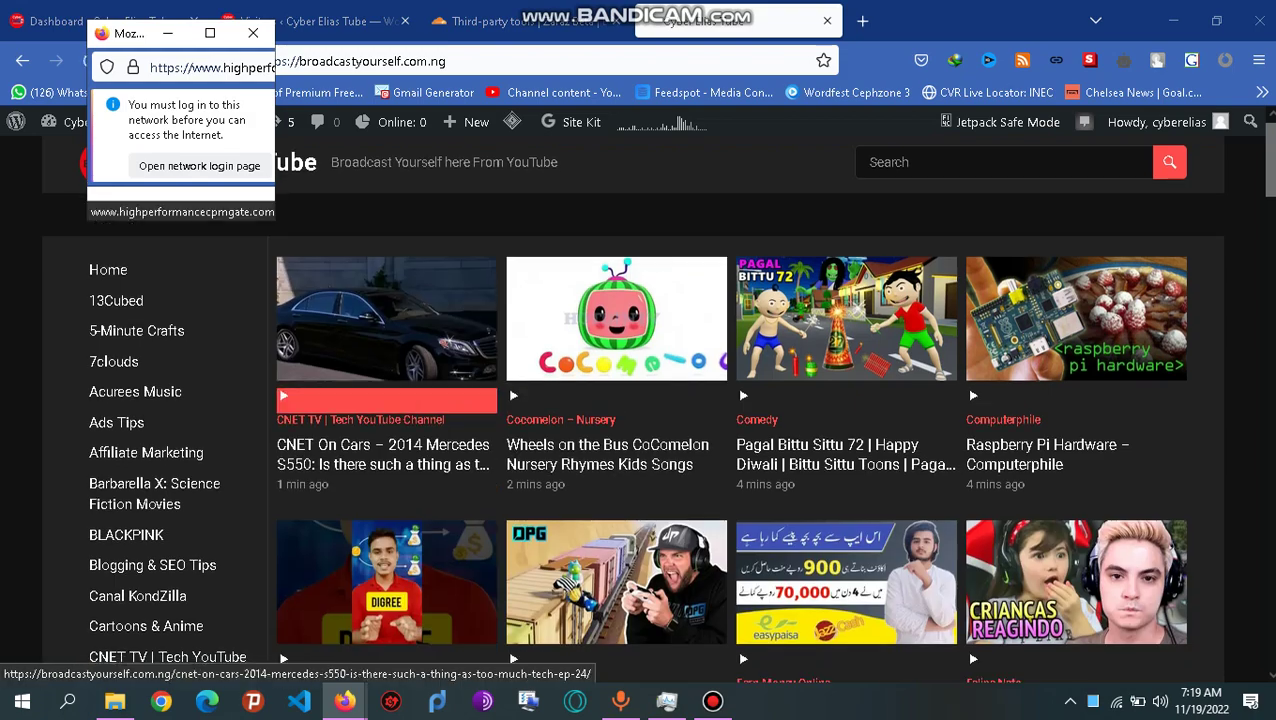
Step: Scroll down to the pagination and footer showing the embedded Cyber Elias Tube site
scroll(500, 400, "down", 3)
scroll(505, 440, "down", 2)
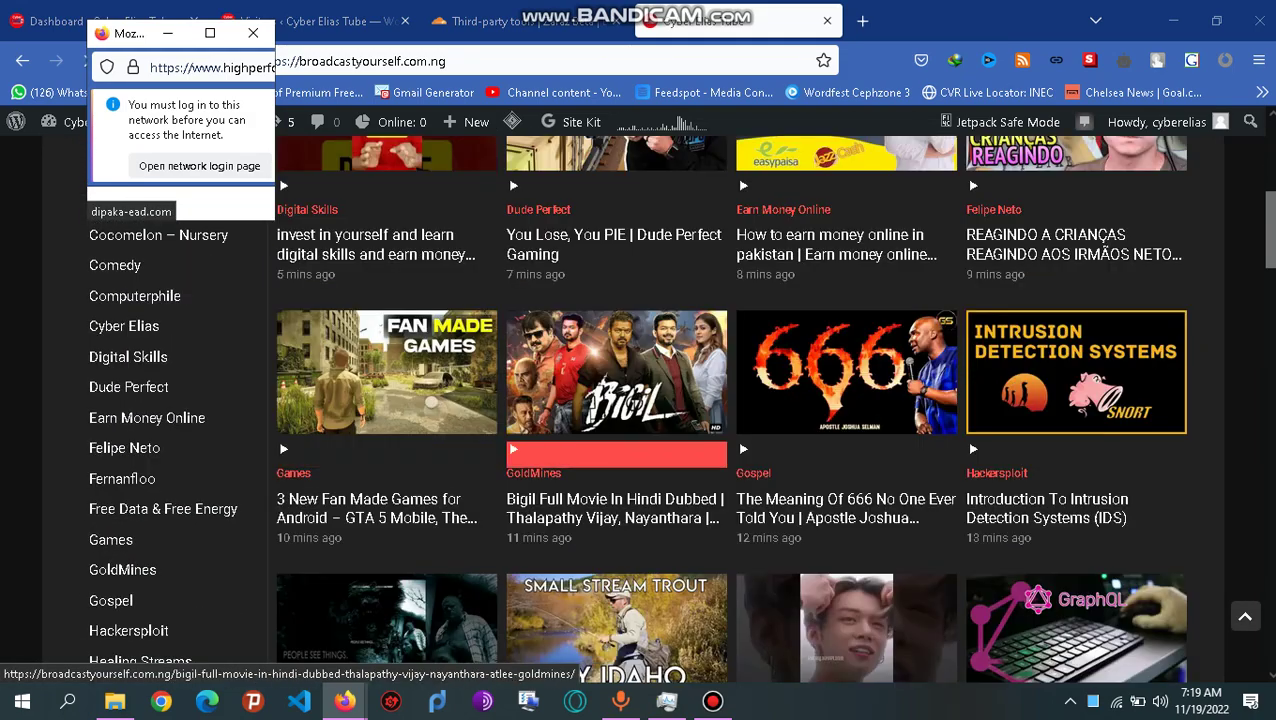
scroll(616, 430, "down", 3)
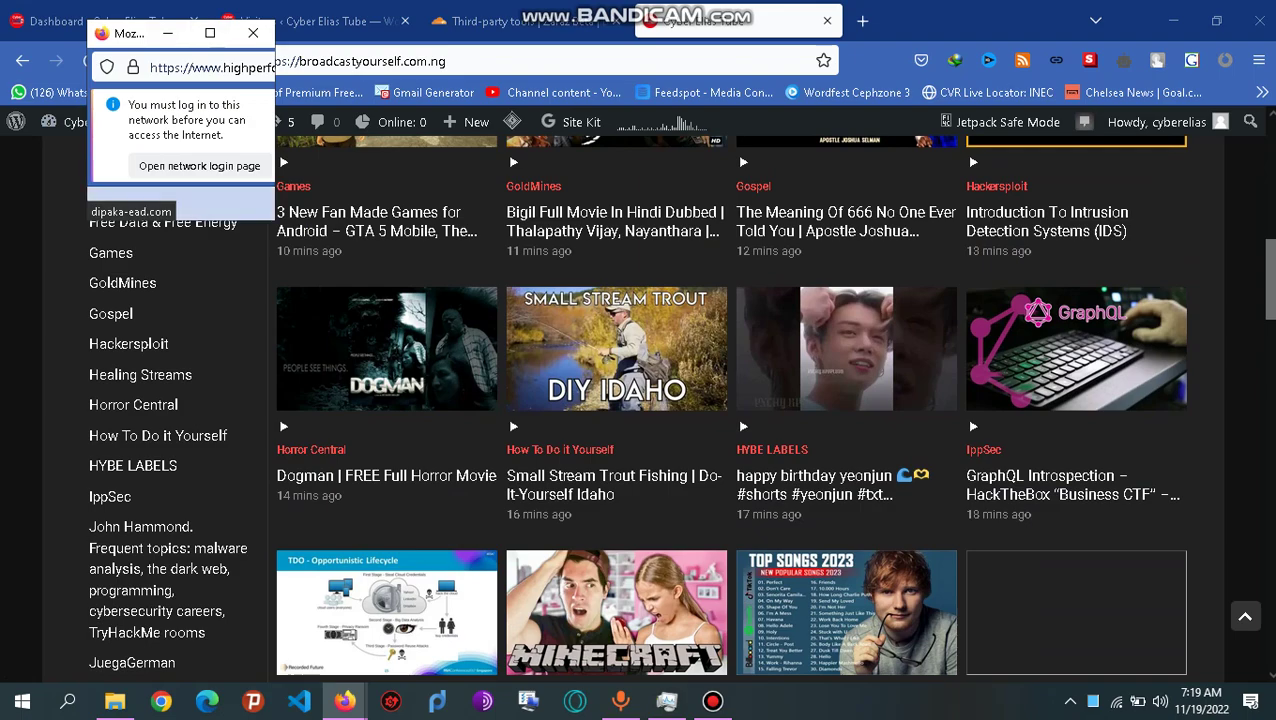
scroll(616, 390, "down", 3)
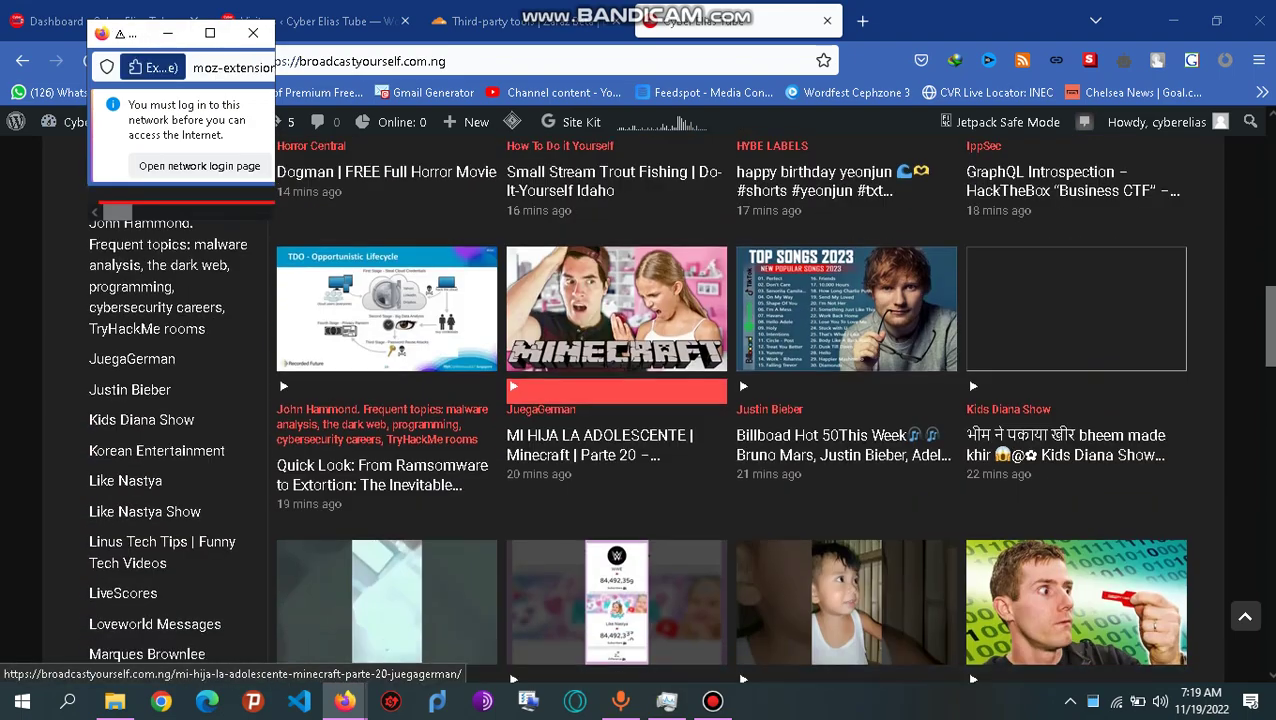
scroll(616, 390, "down", 10)
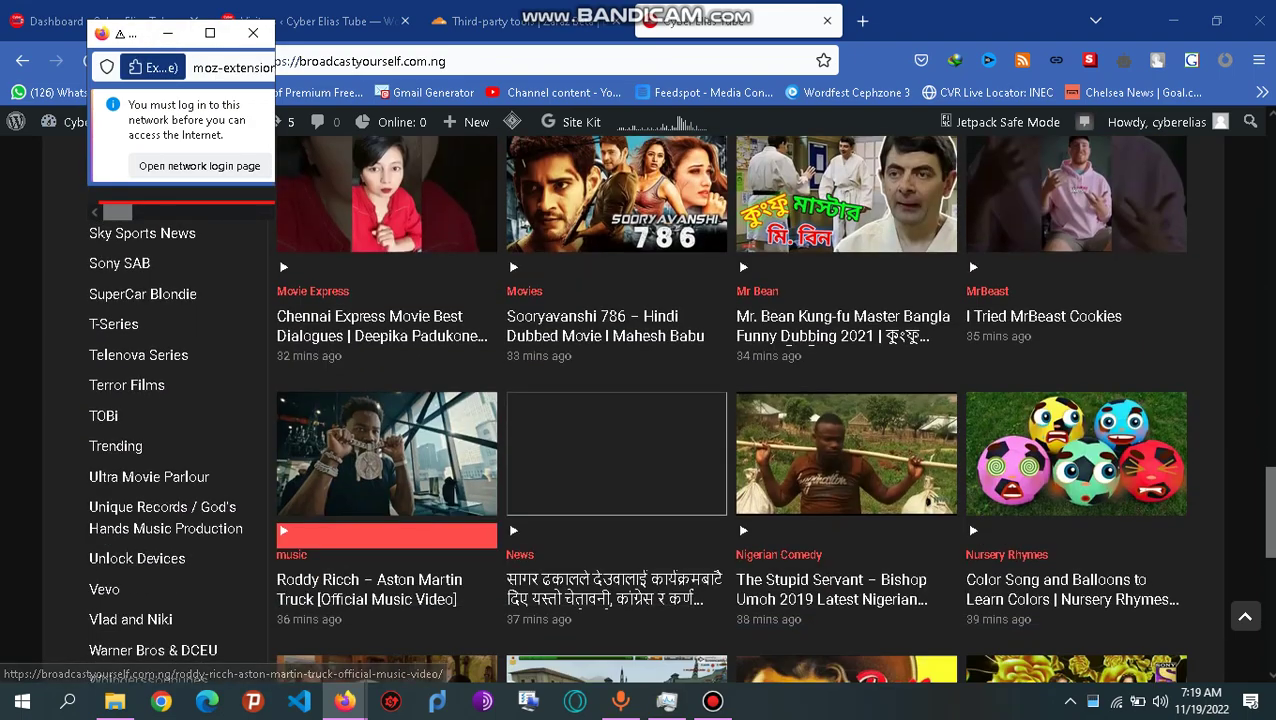
scroll(616, 410, "down", 7)
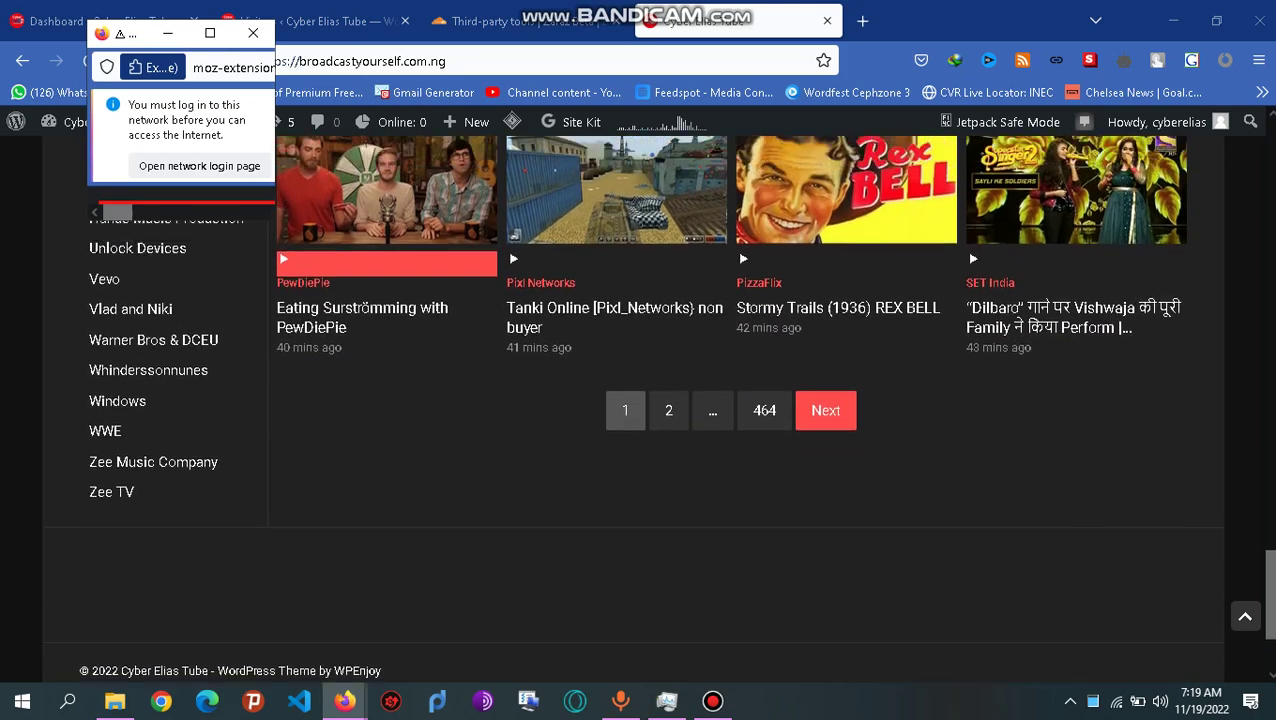
scroll(616, 410, "up", 4)
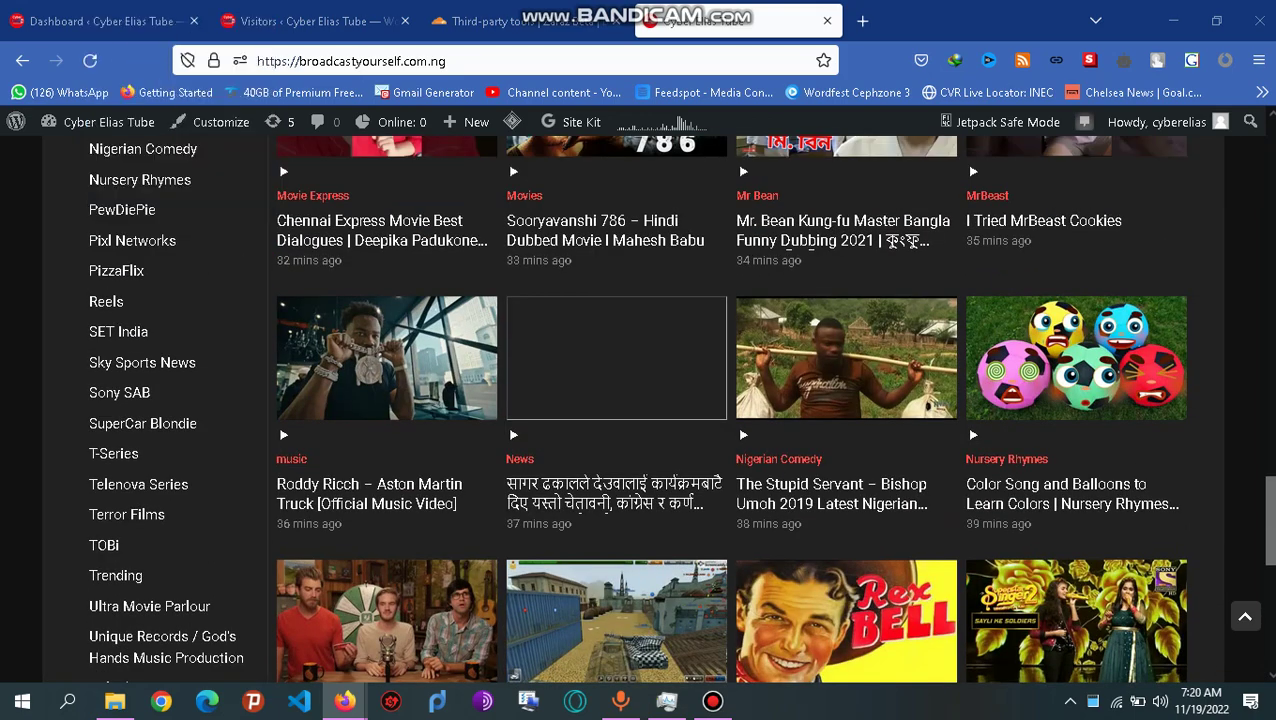
scroll(616, 410, "down", 4)
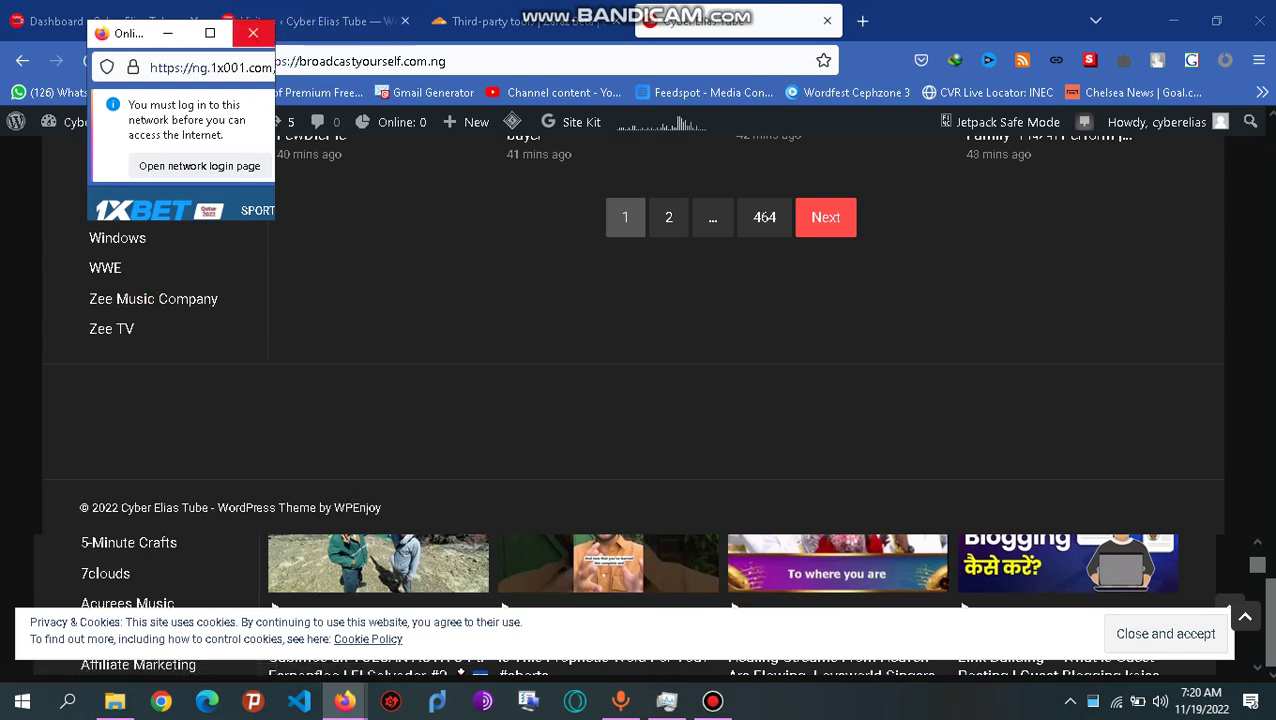
Step: Close the network-login popup window and return to the Zaraz tab for the Test tool
left_click(253, 33)
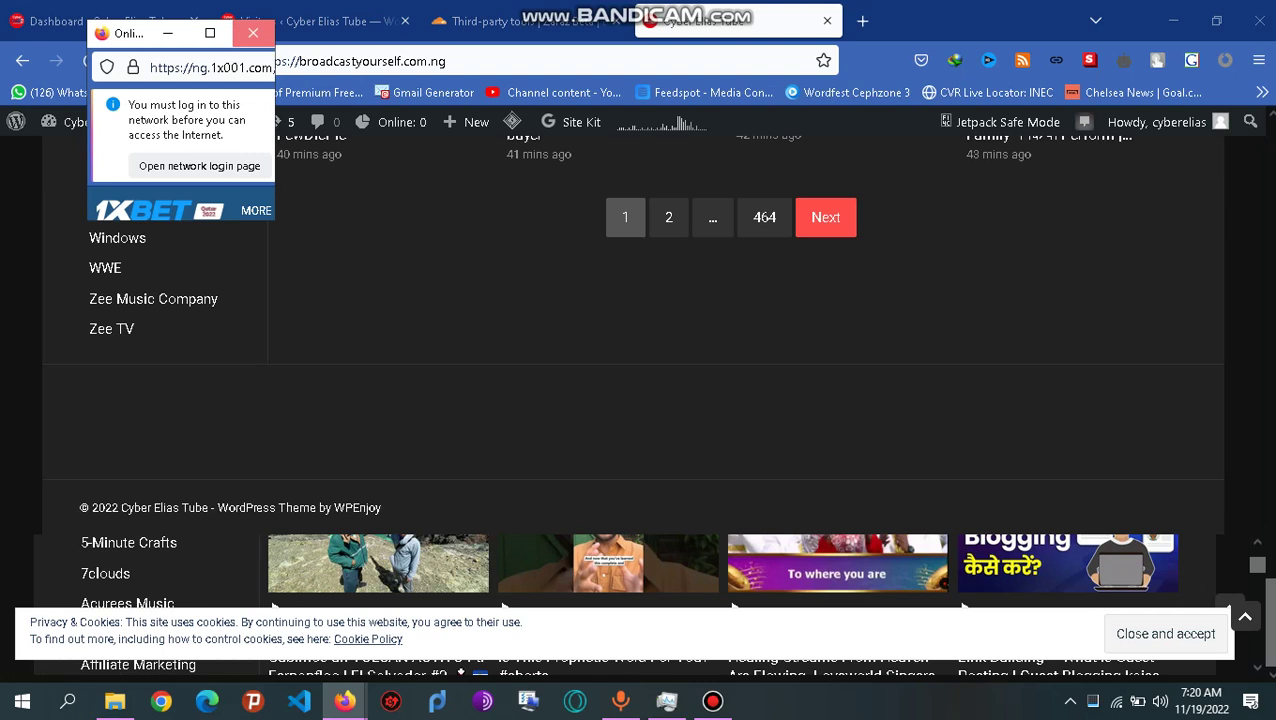
left_click(253, 33)
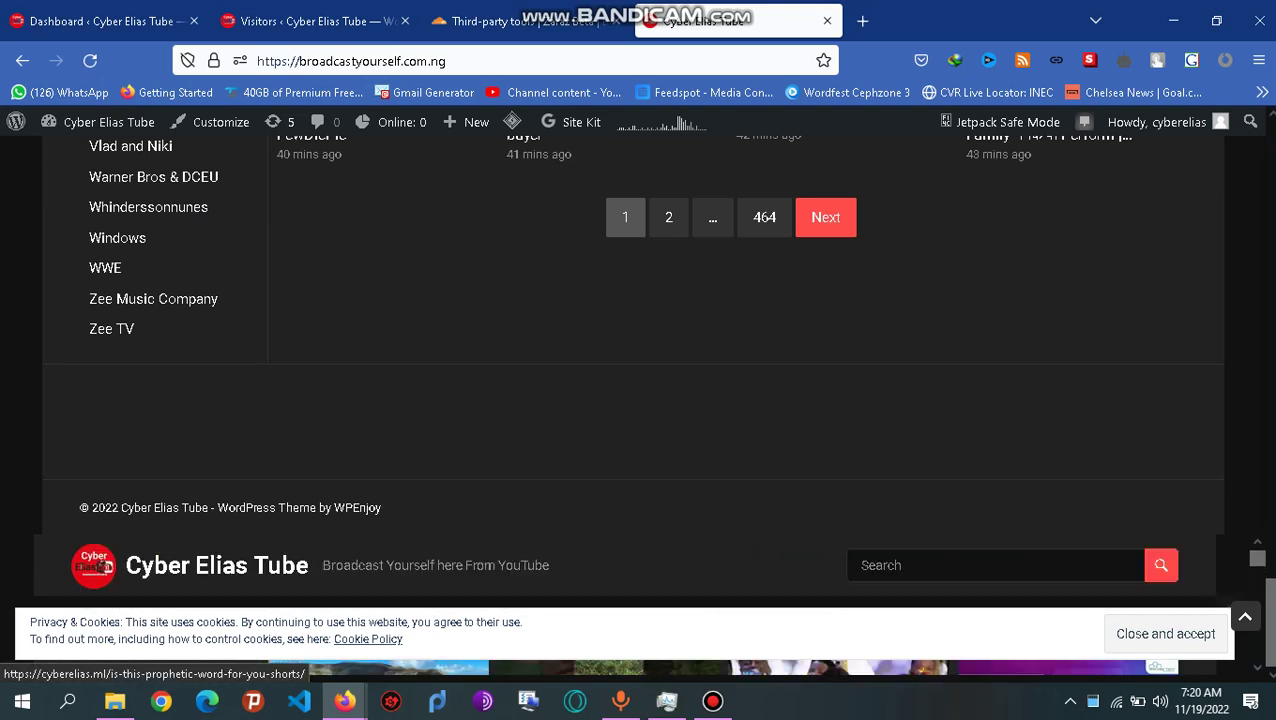
left_click(520, 21)
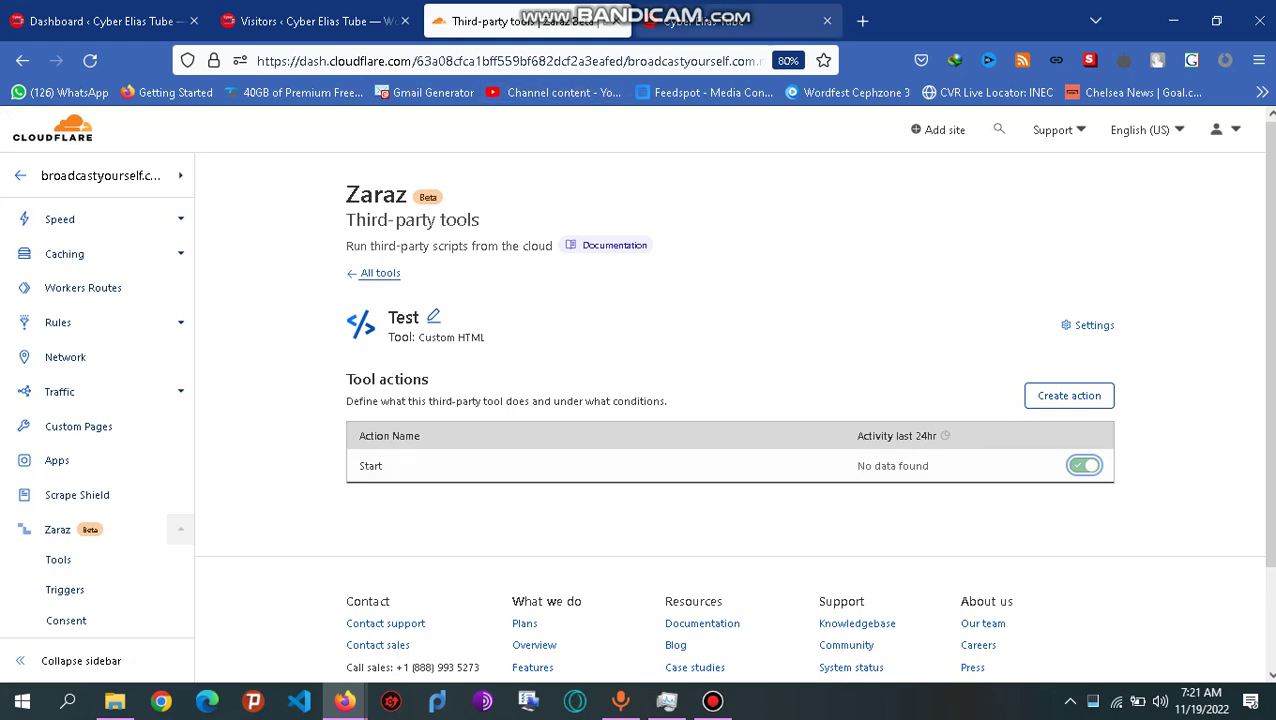
Step: Reload the broadcastyourself.com.ng site and purge its cache to test the injected iframe
left_click(720, 21)
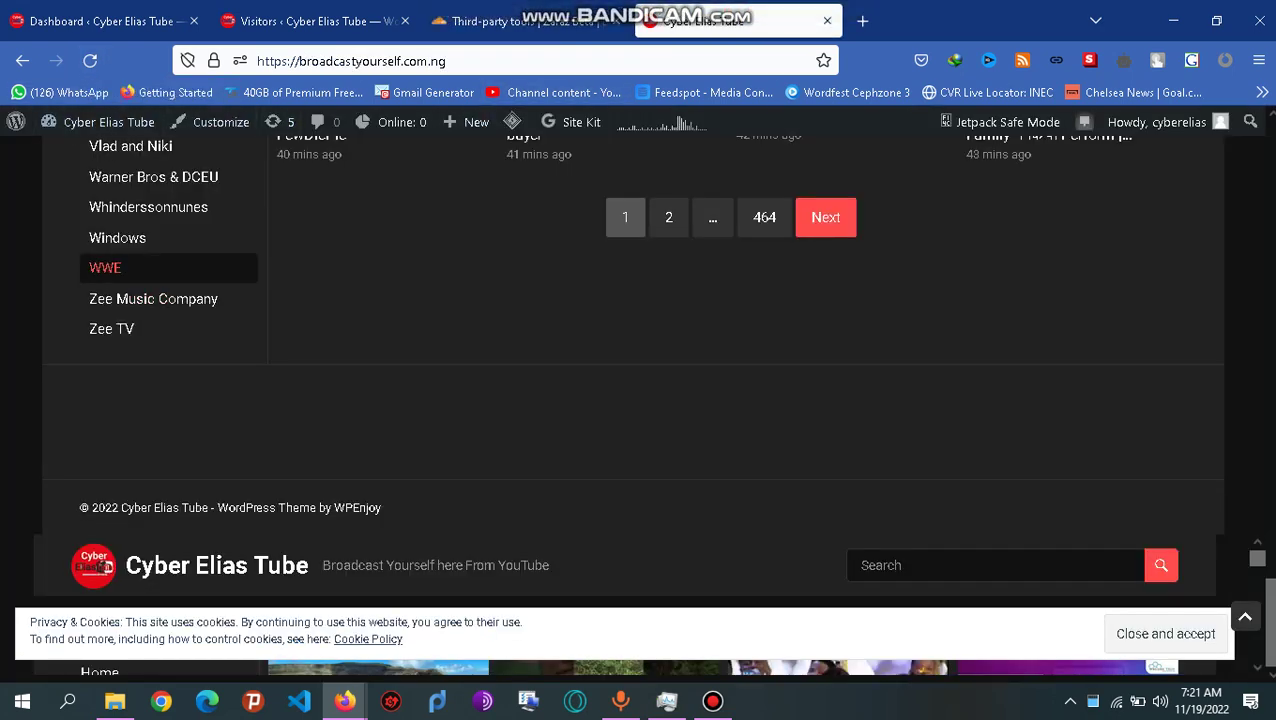
left_click(89, 60)
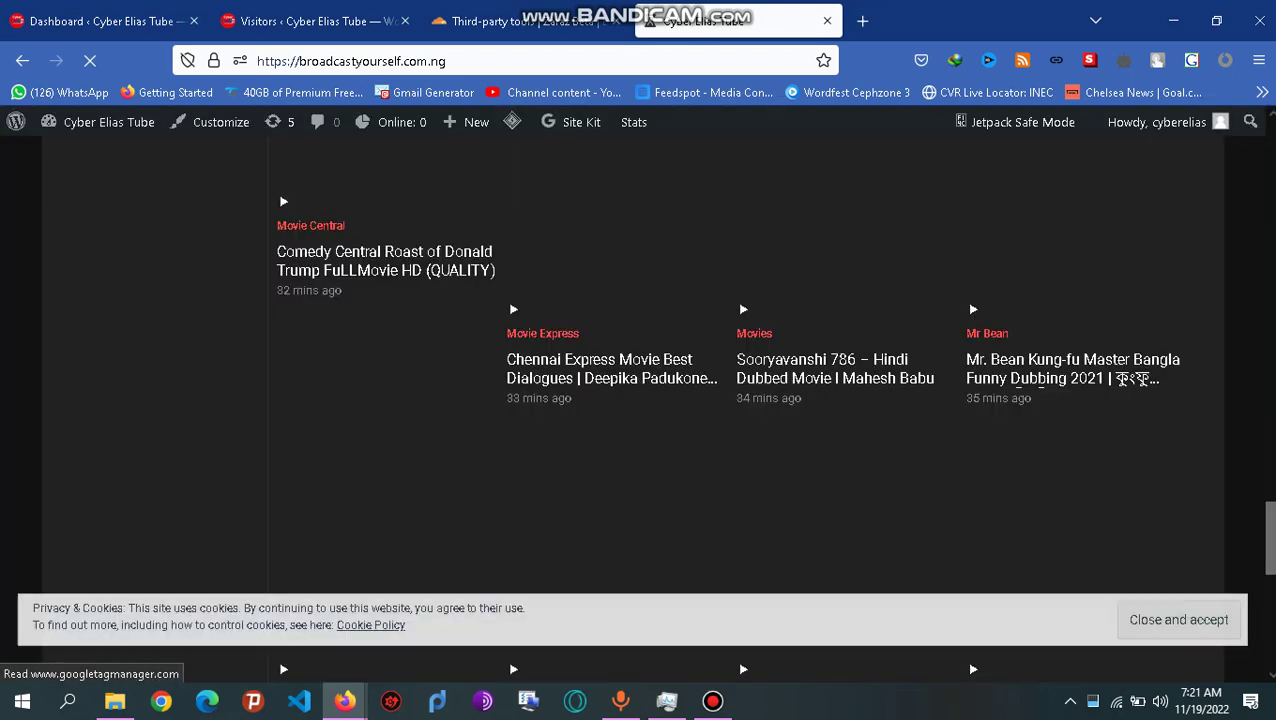
scroll(640, 400, "down", 5)
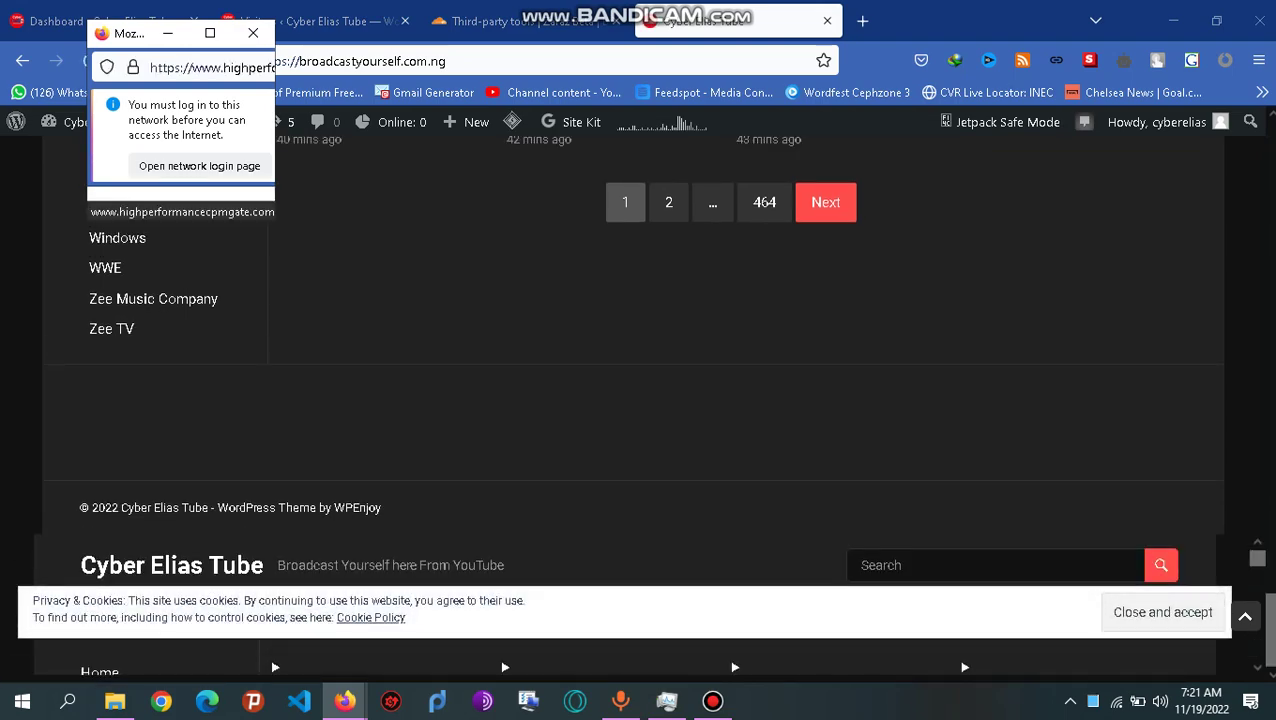
scroll(640, 400, "up", 4)
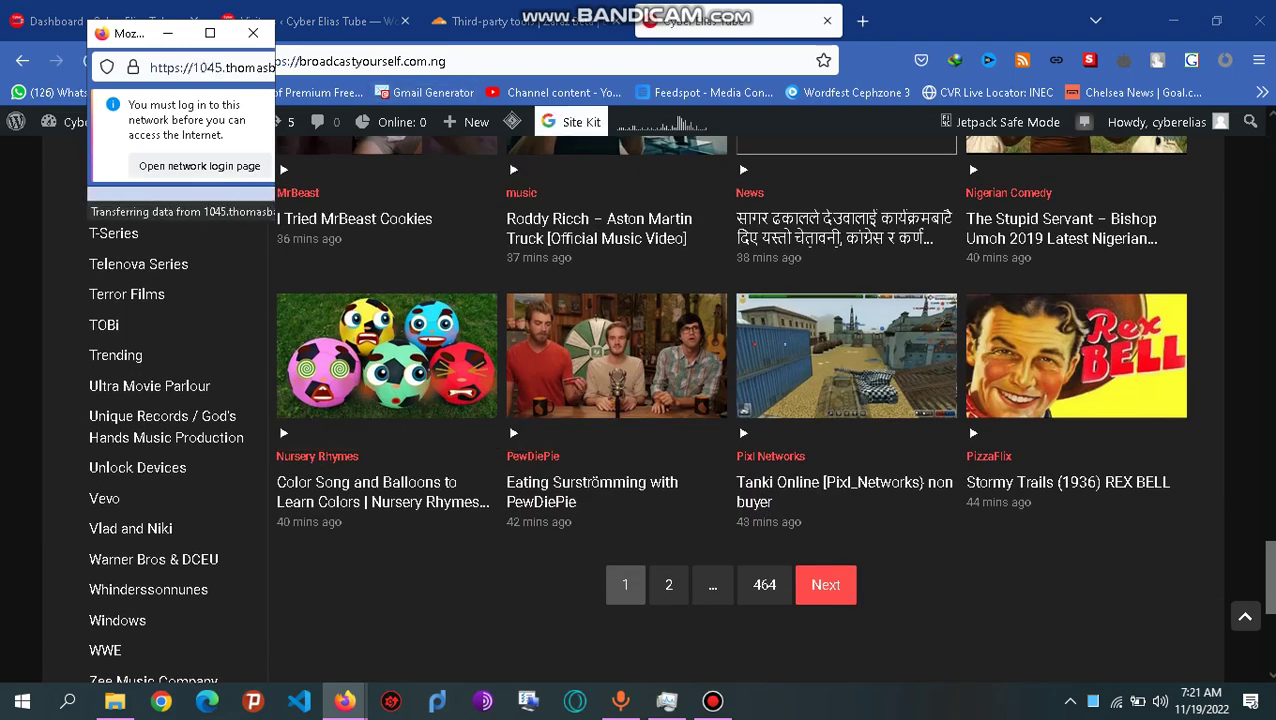
mouse_move(512, 121)
left_click(530, 228)
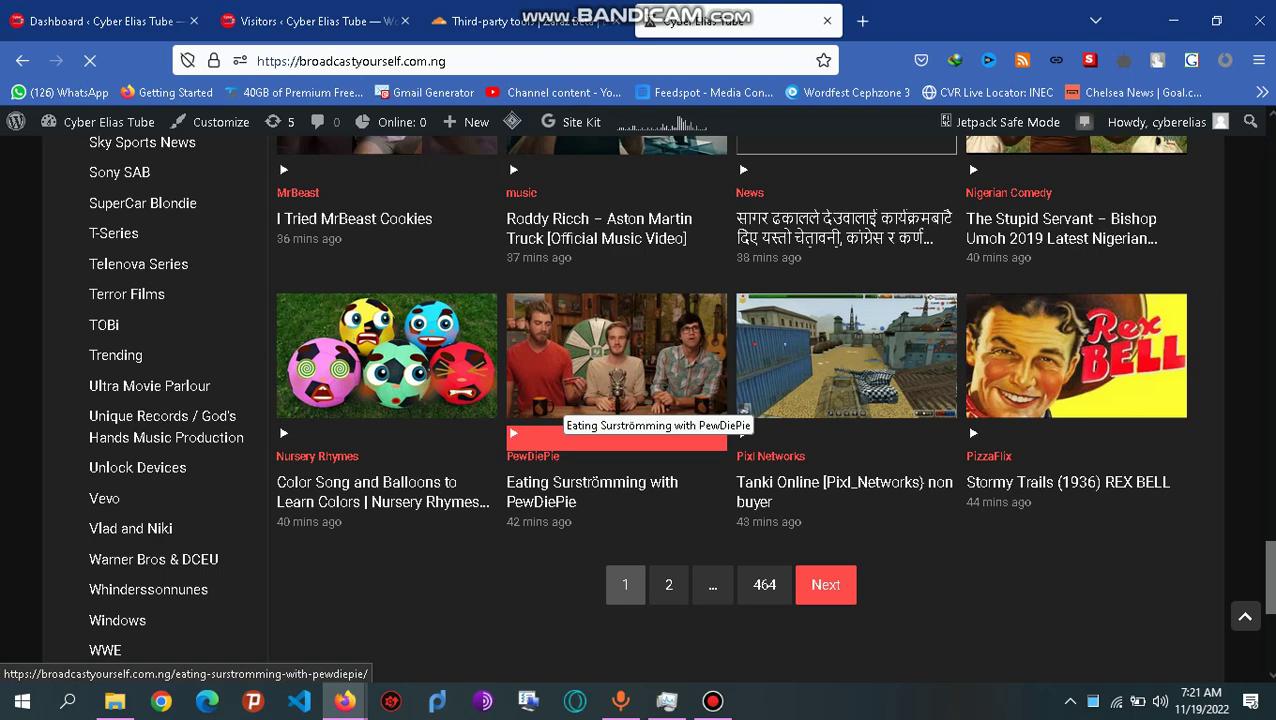
Step: Review the reloaded page, close the network-login popup, then check the Zaraz Test tool and return to the site
scroll(560, 410, "down", 5)
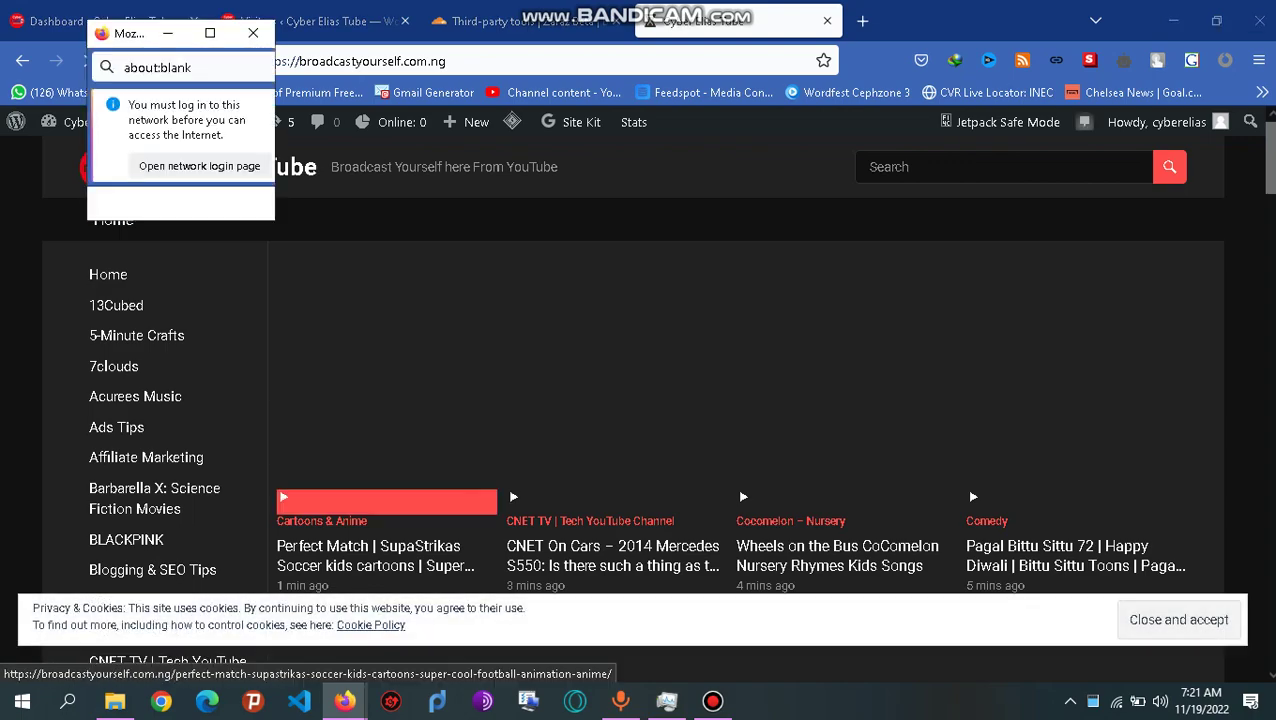
scroll(616, 430, "down", 5)
scroll(616, 430, "down", 10)
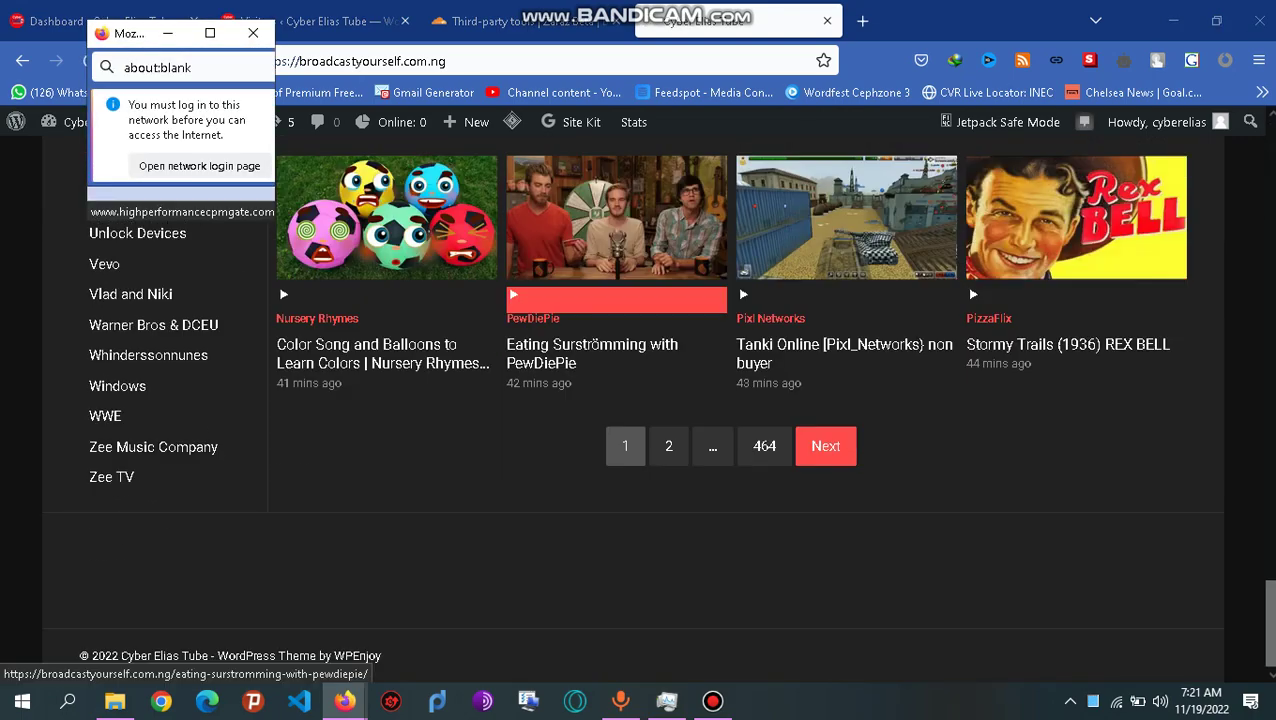
scroll(386, 430, "up", 6)
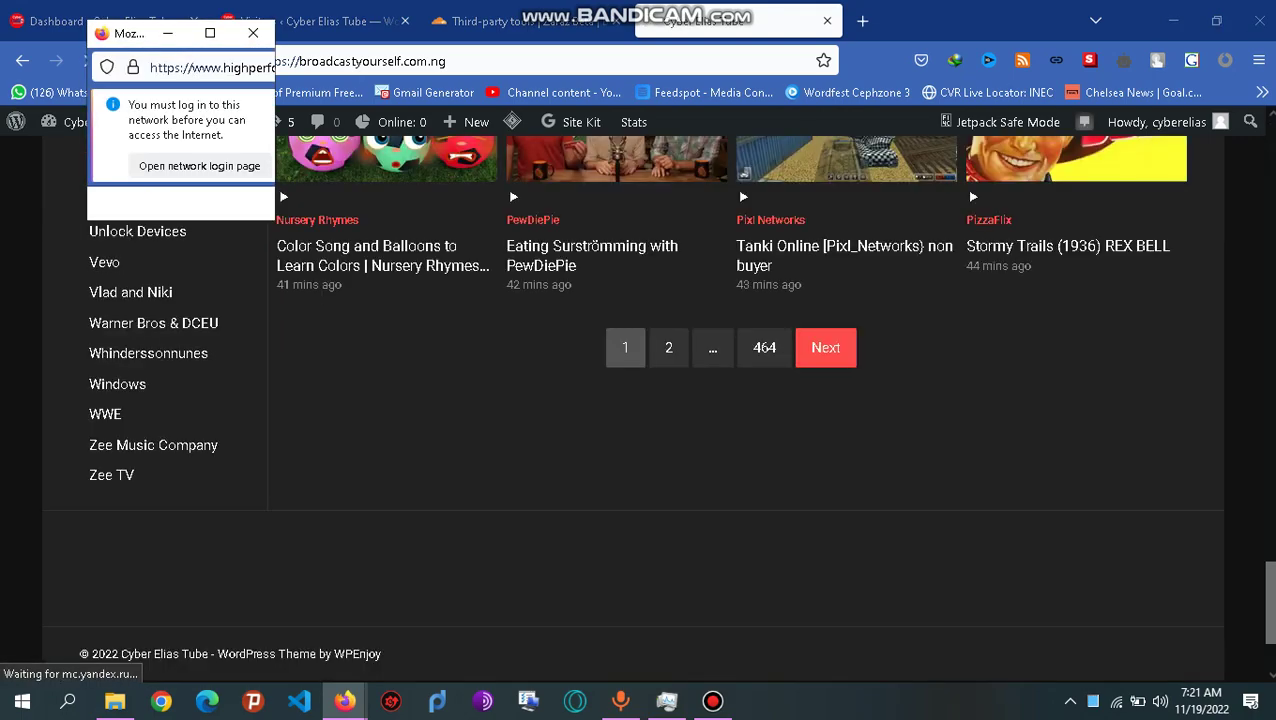
scroll(386, 440, "up", 10)
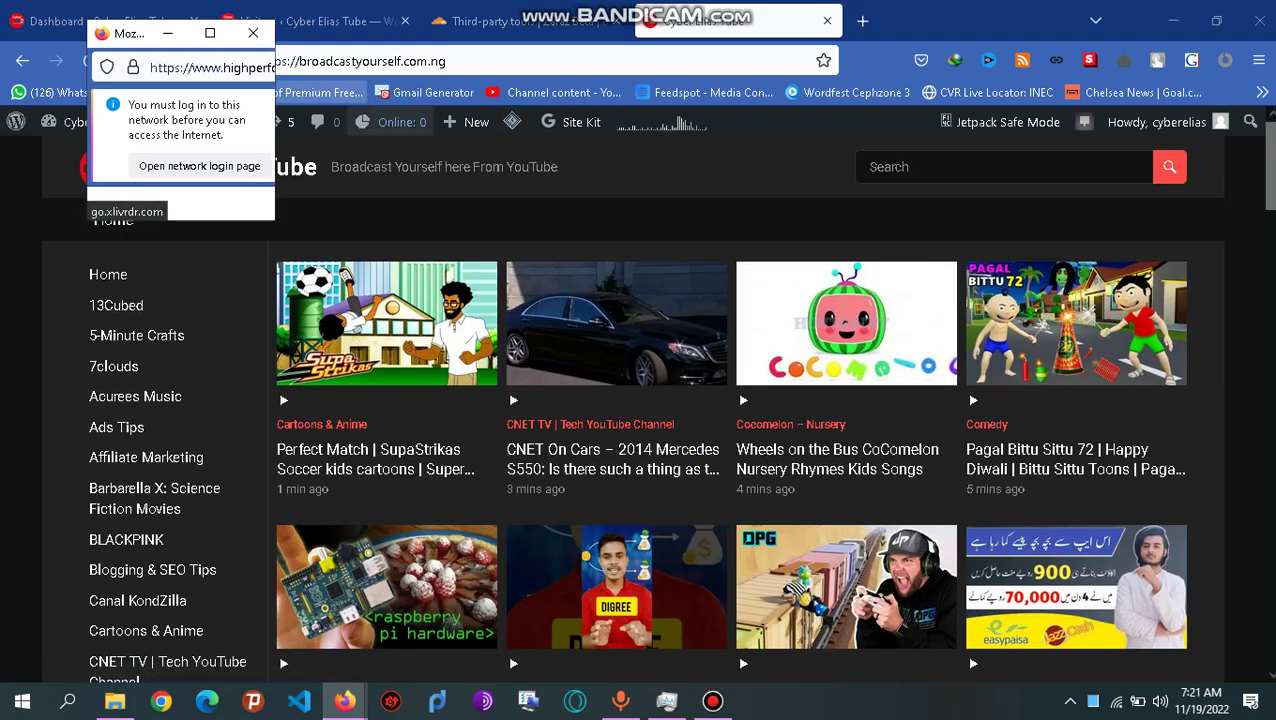
left_click(253, 33)
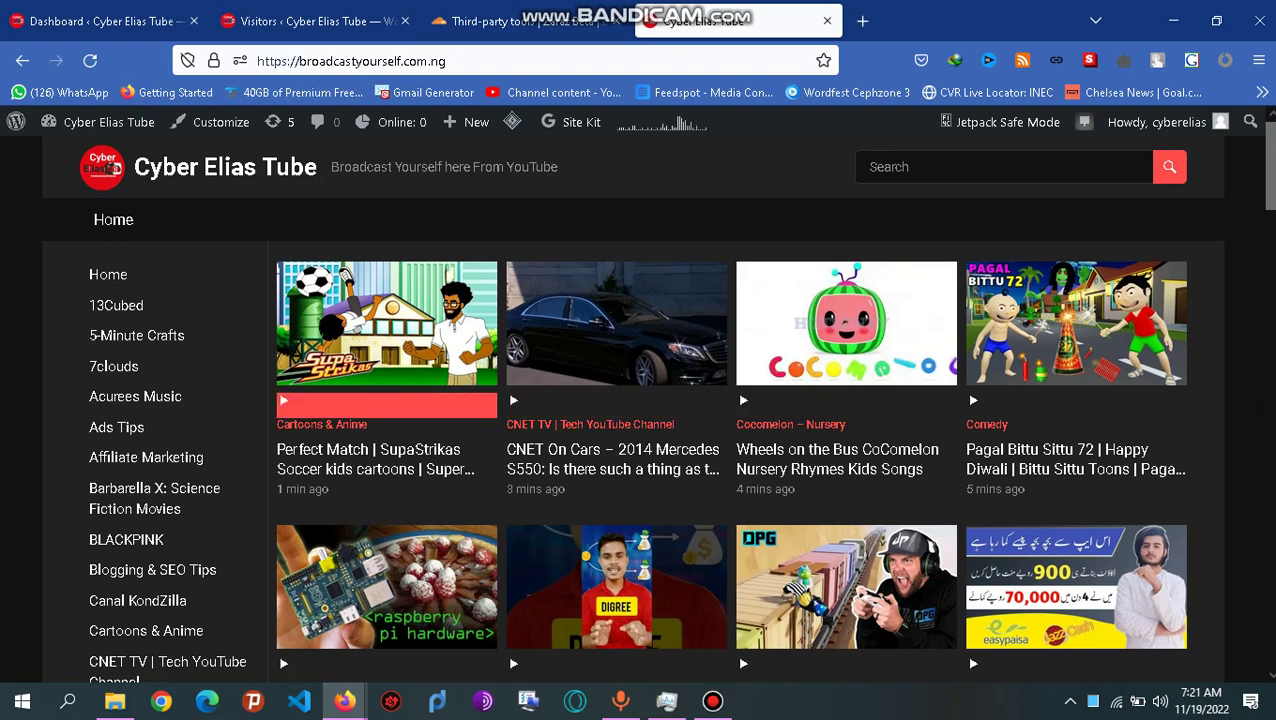
left_click(520, 21)
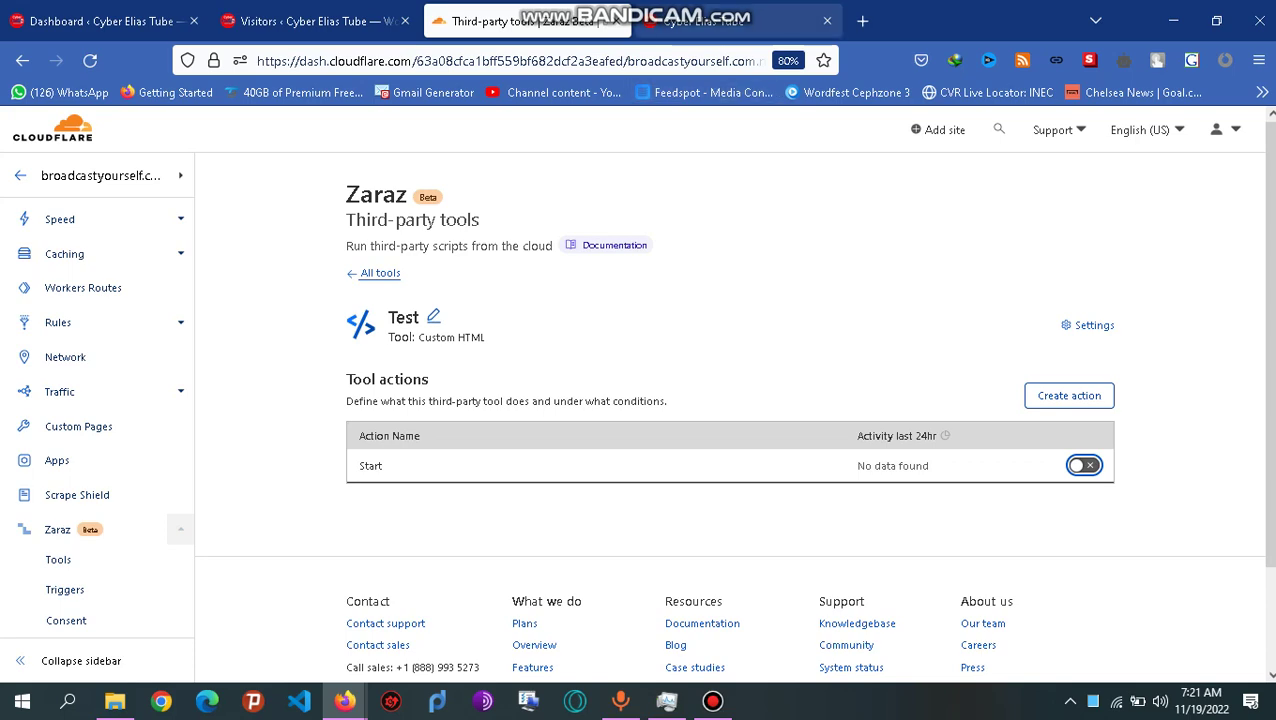
left_click(738, 21)
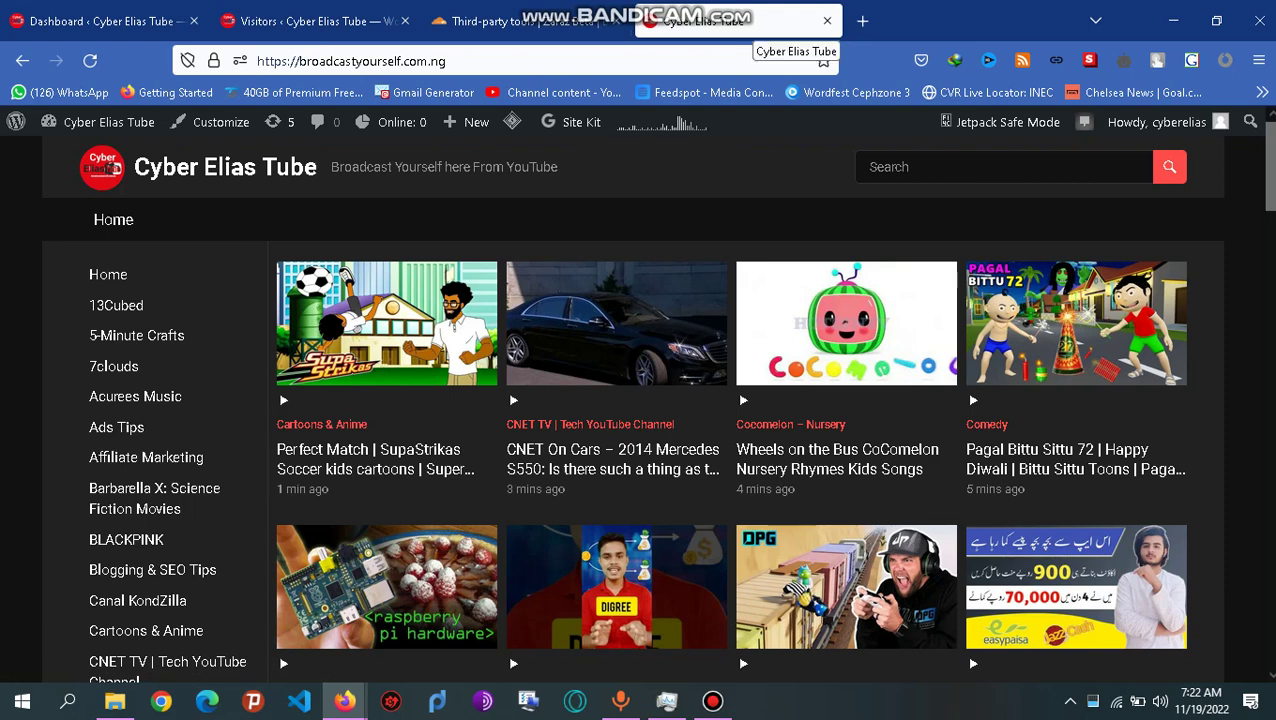
Step: Go from the Test tool back to the Zaraz tools list and browse the Add new tool catalog
left_click(520, 21)
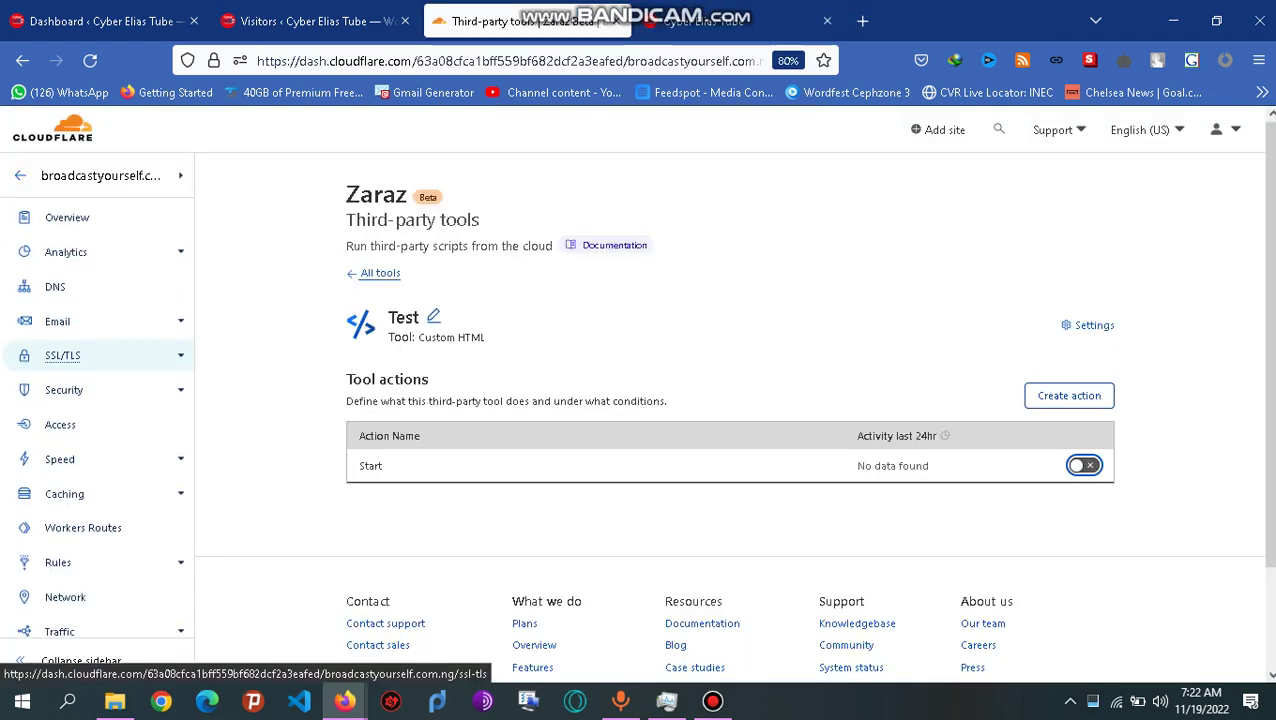
scroll(100, 350, "down", 4)
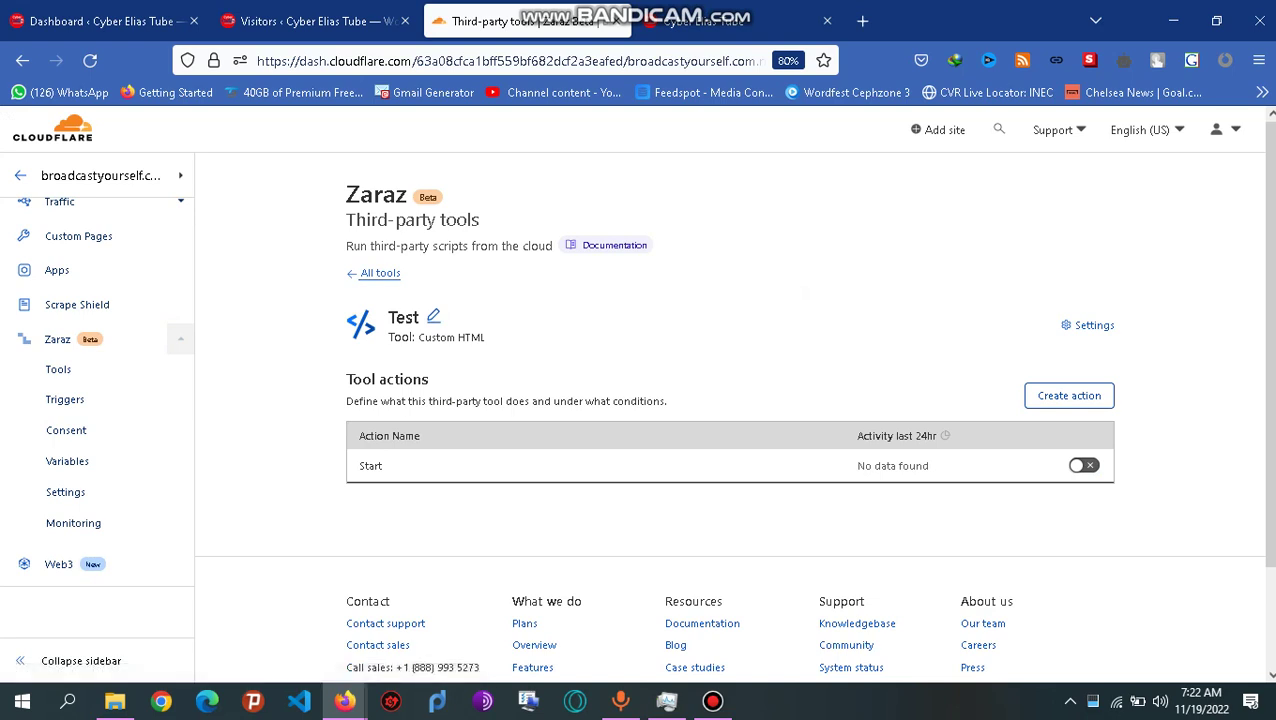
key("alt+Left")
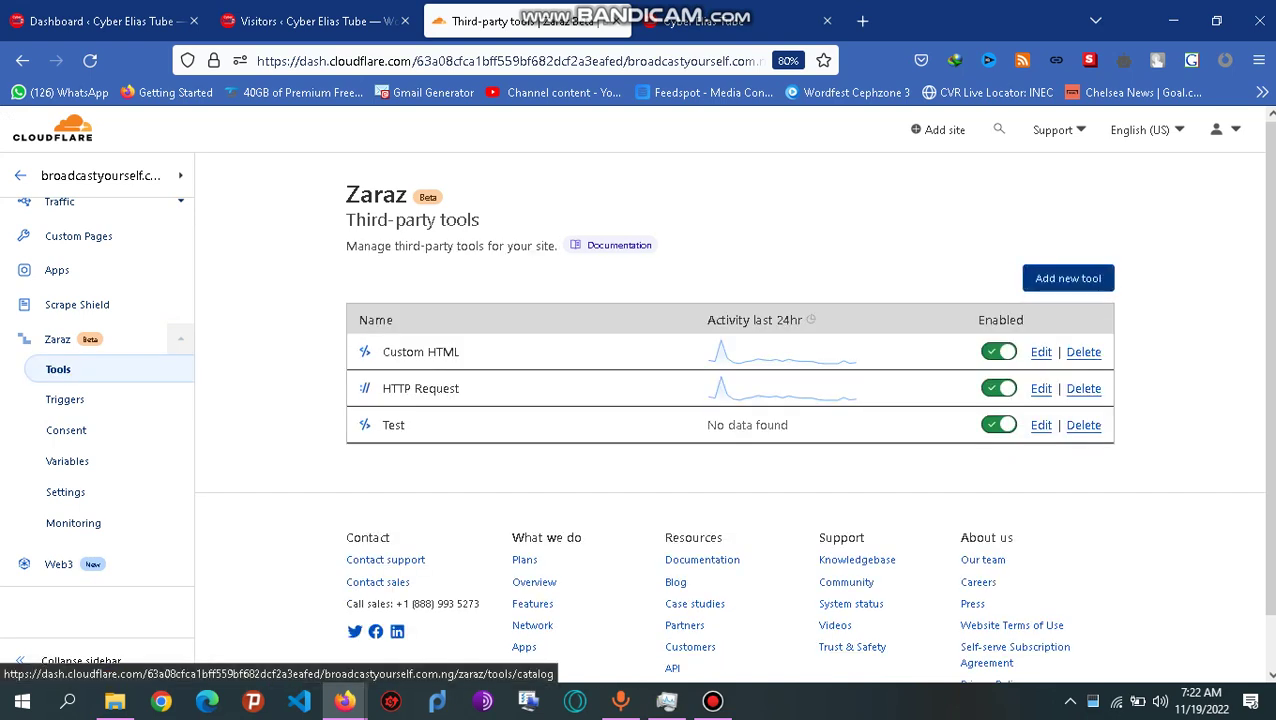
left_click(1068, 278)
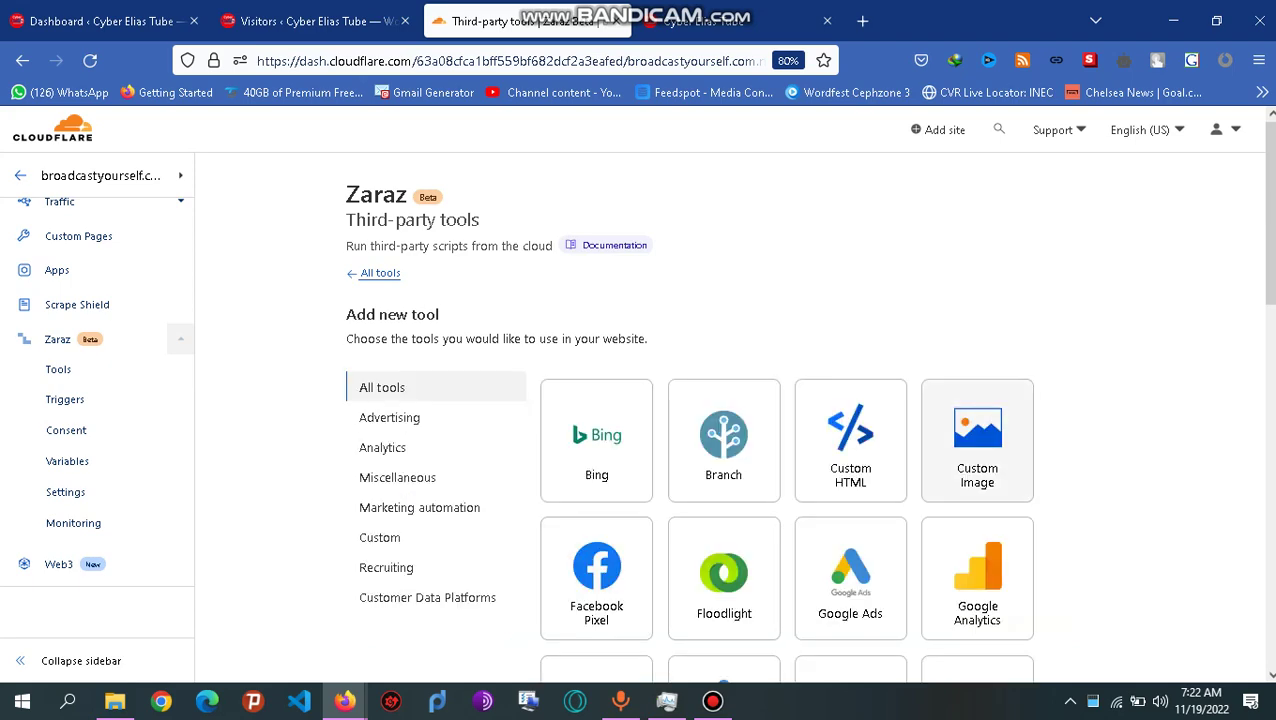
scroll(723, 540, "down", 6)
scroll(850, 520, "down", 6)
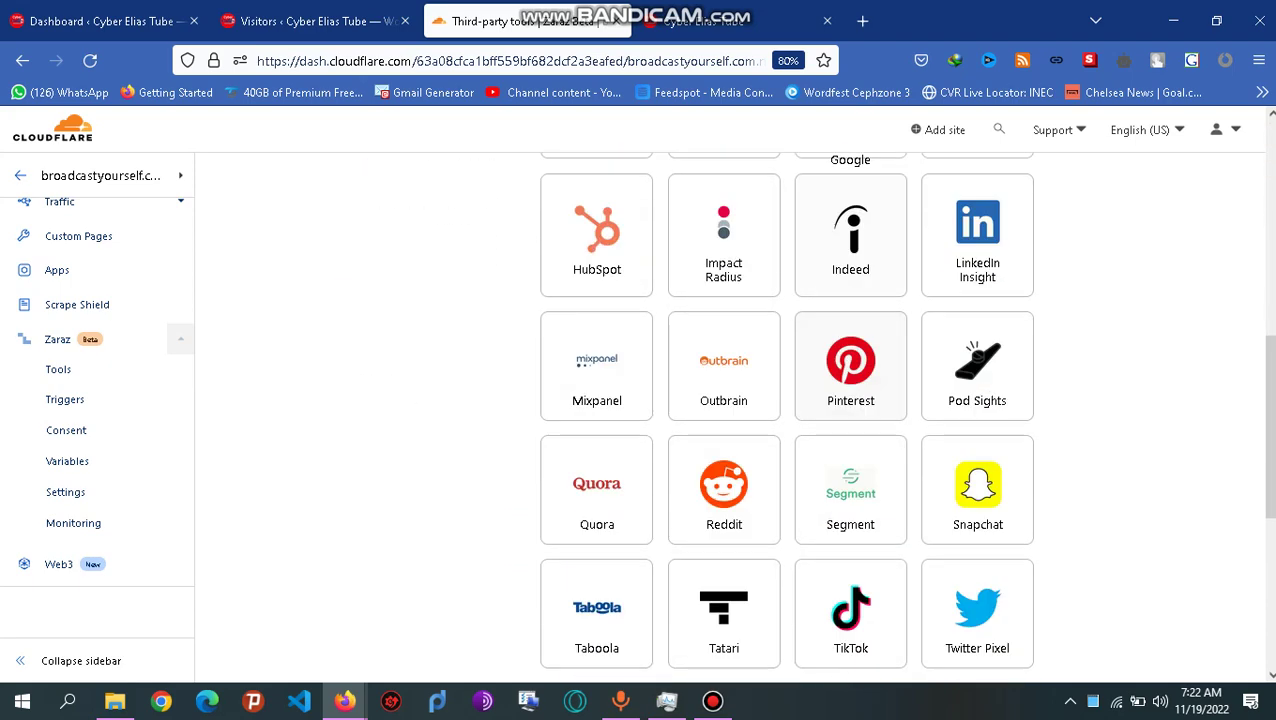
scroll(850, 420, "up", 12)
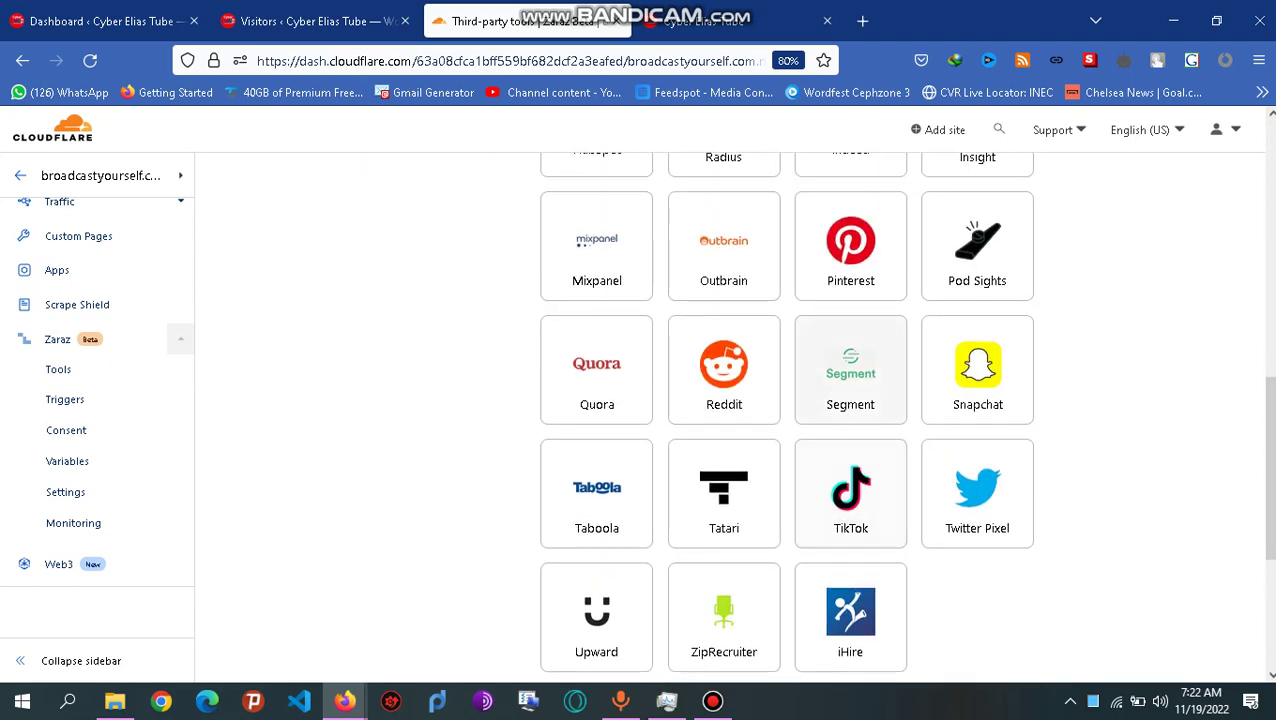